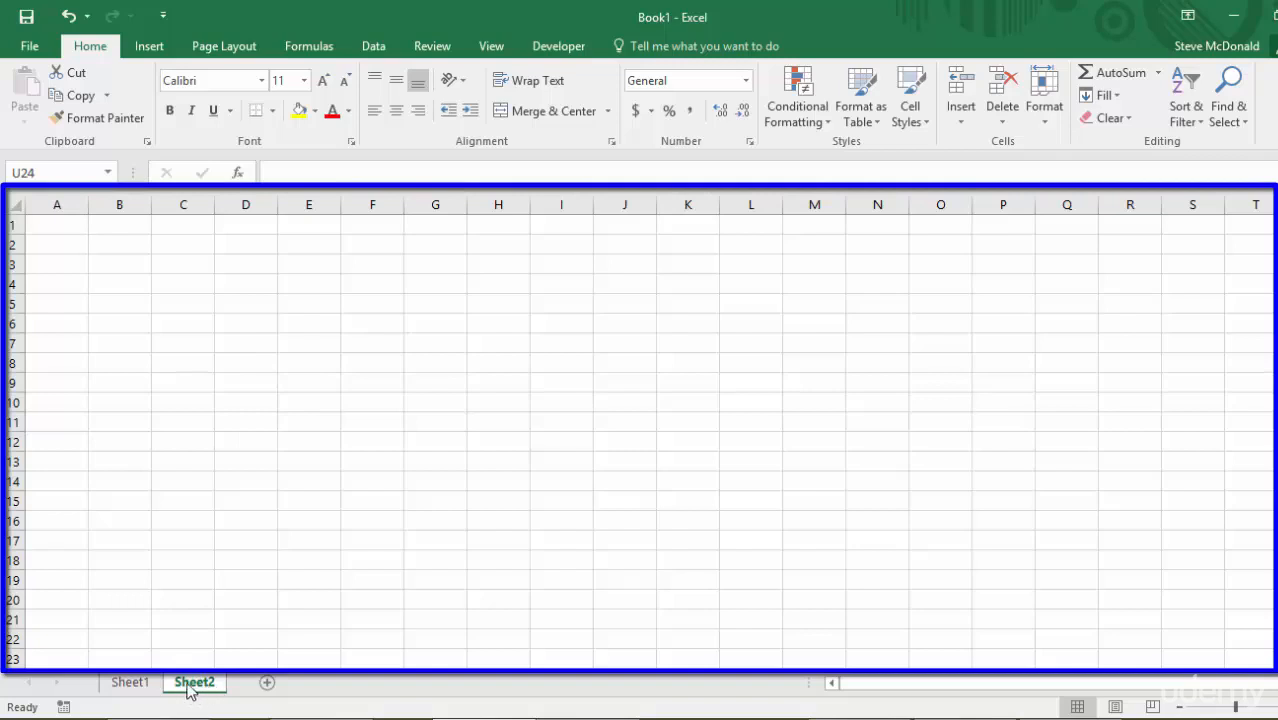
- Alternate between Sheet1 and Sheet2 to view each worksheet in the workbook
left_click(140, 686)
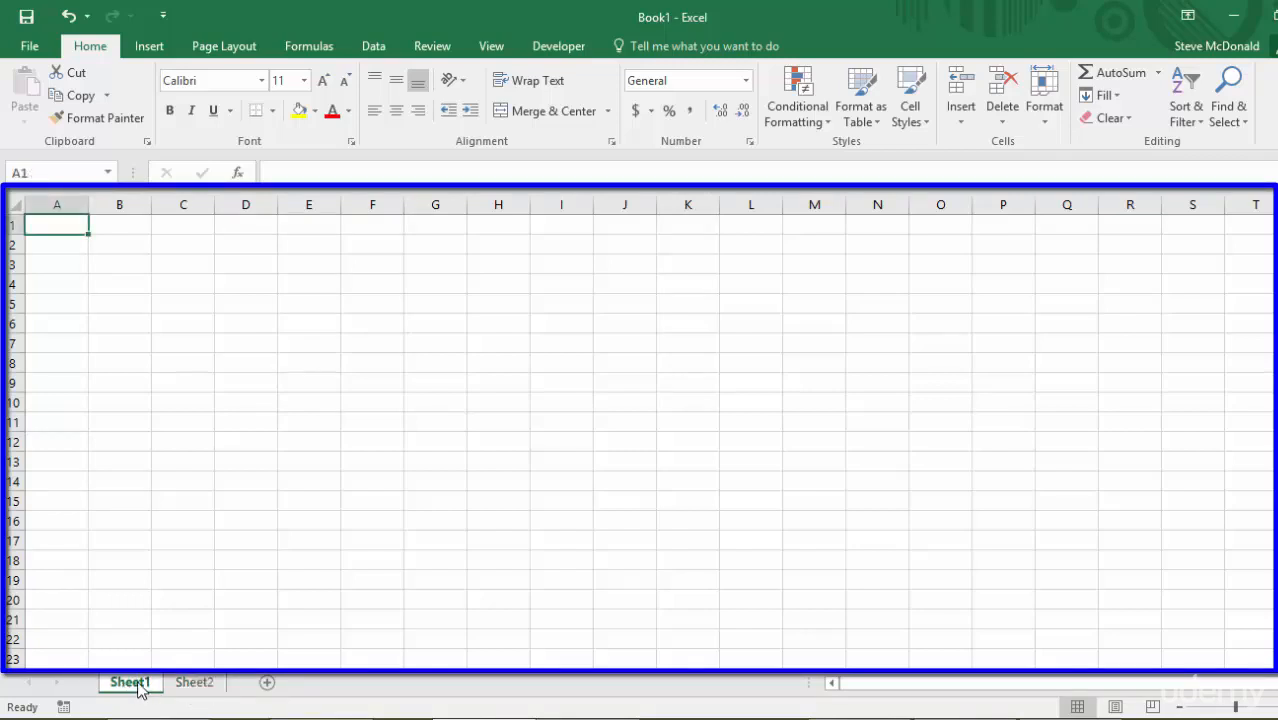
left_click(200, 684)
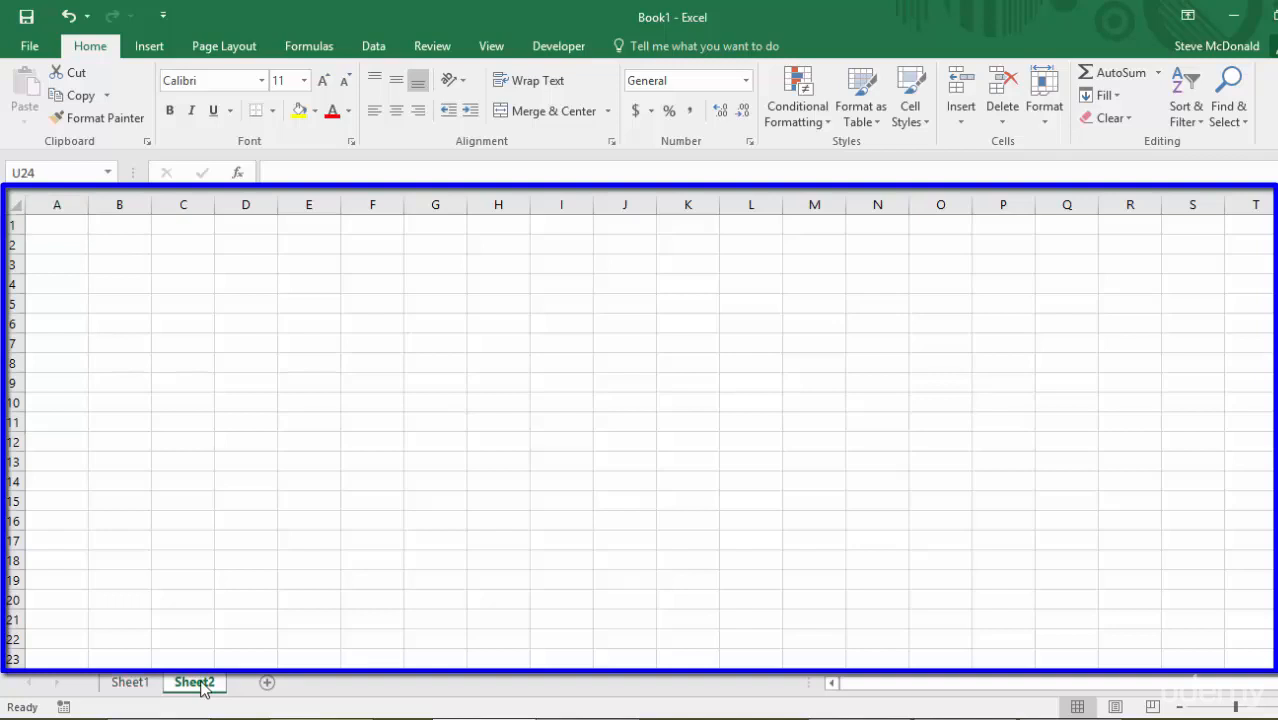
left_click(133, 684)
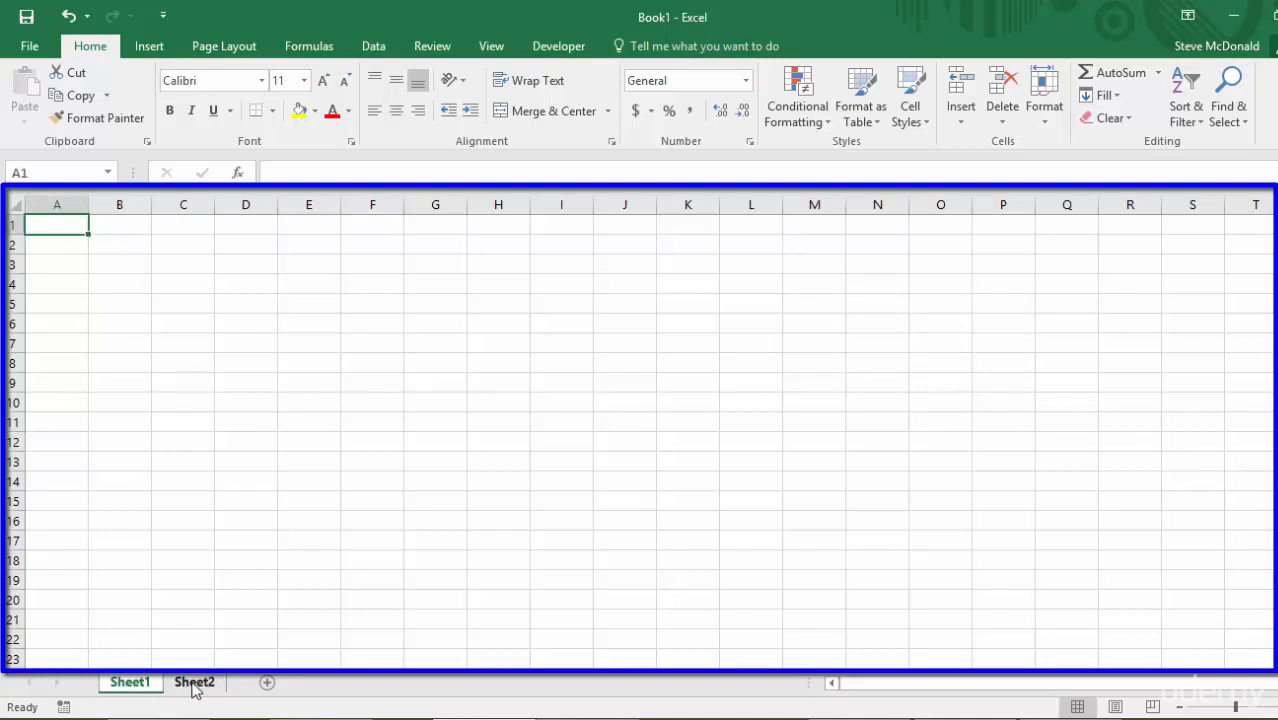
left_click(195, 684)
left_click(129, 685)
left_click(197, 685)
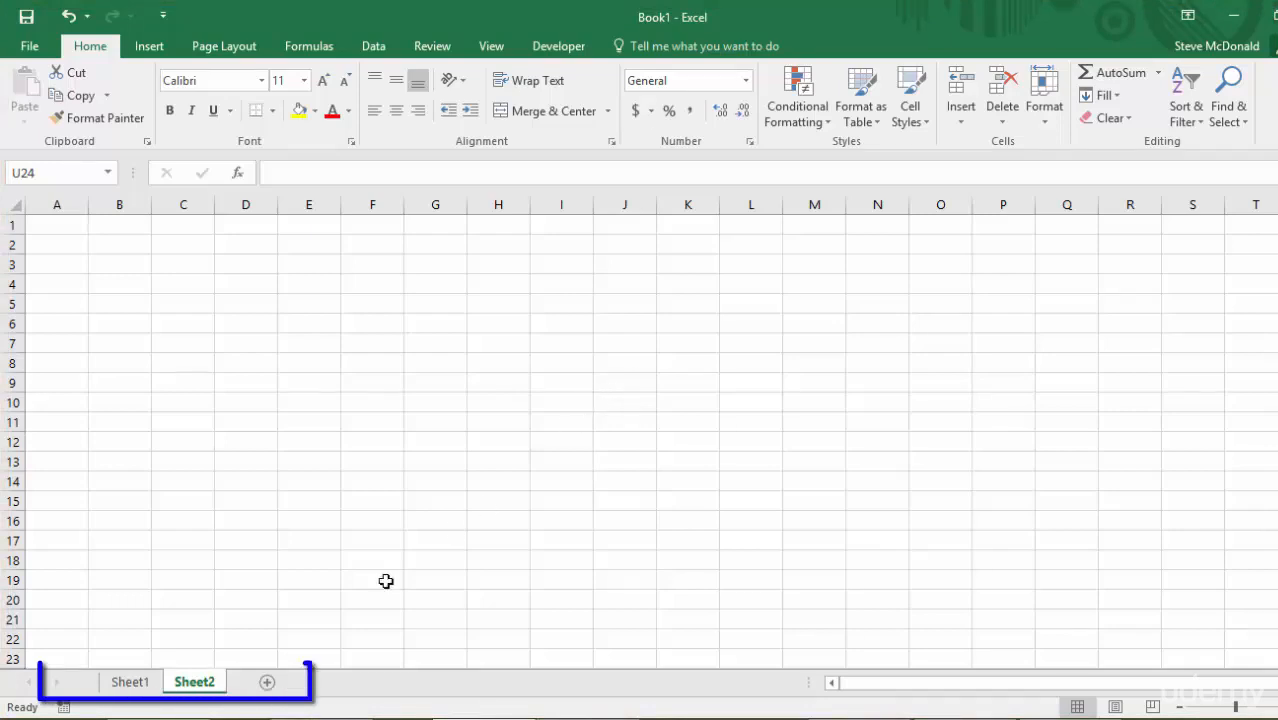
left_click(124, 684)
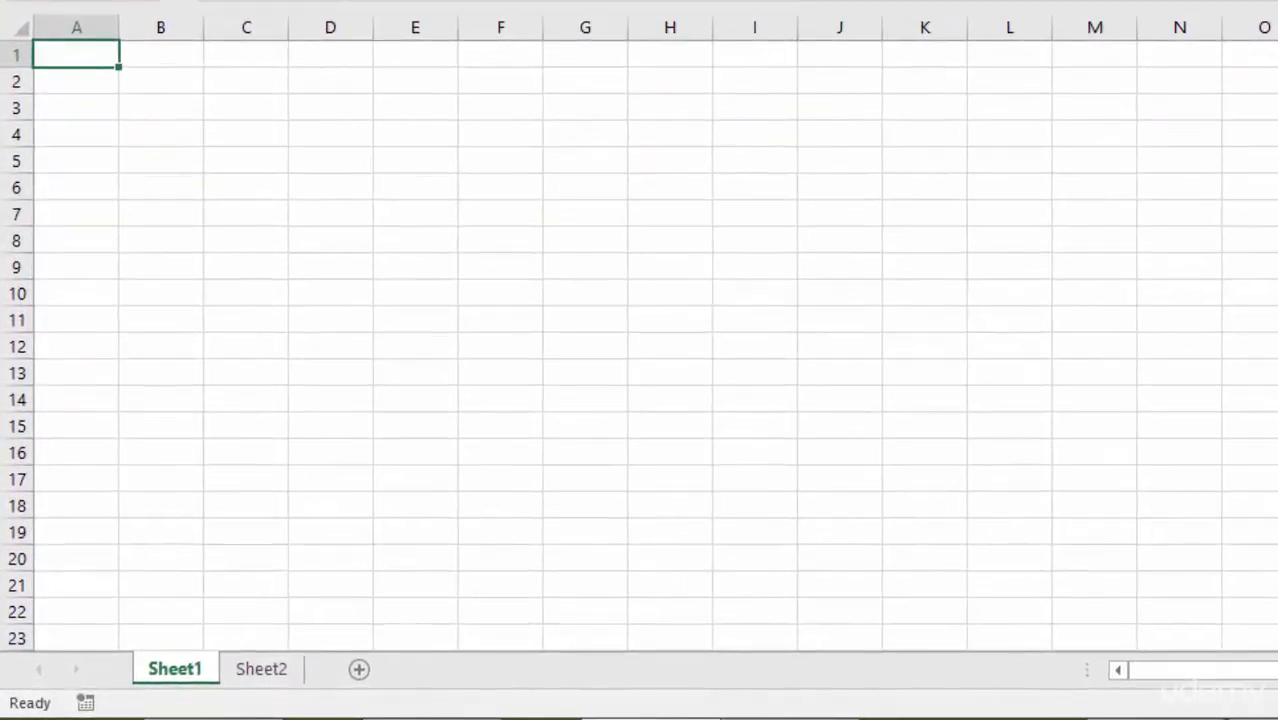
left_click(261, 669)
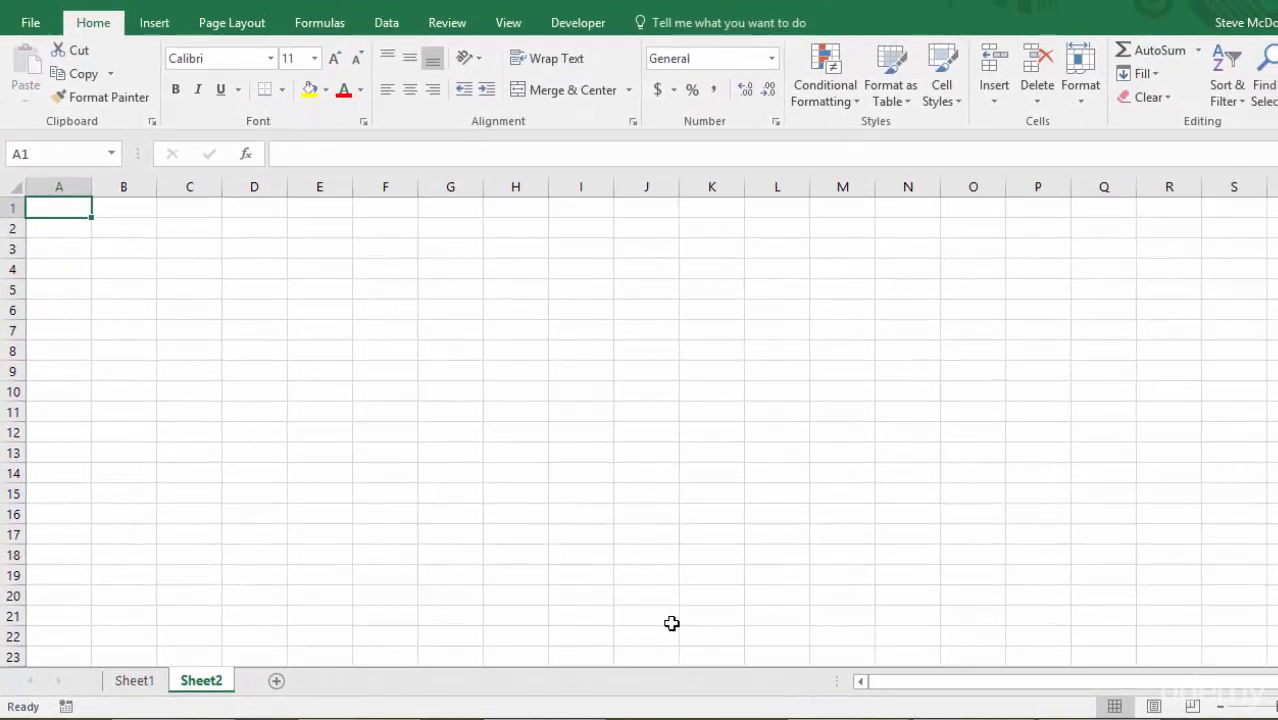
- Create a new blank workbook and add two more worksheets after Sheet1
left_click(31, 24)
left_click(51, 116)
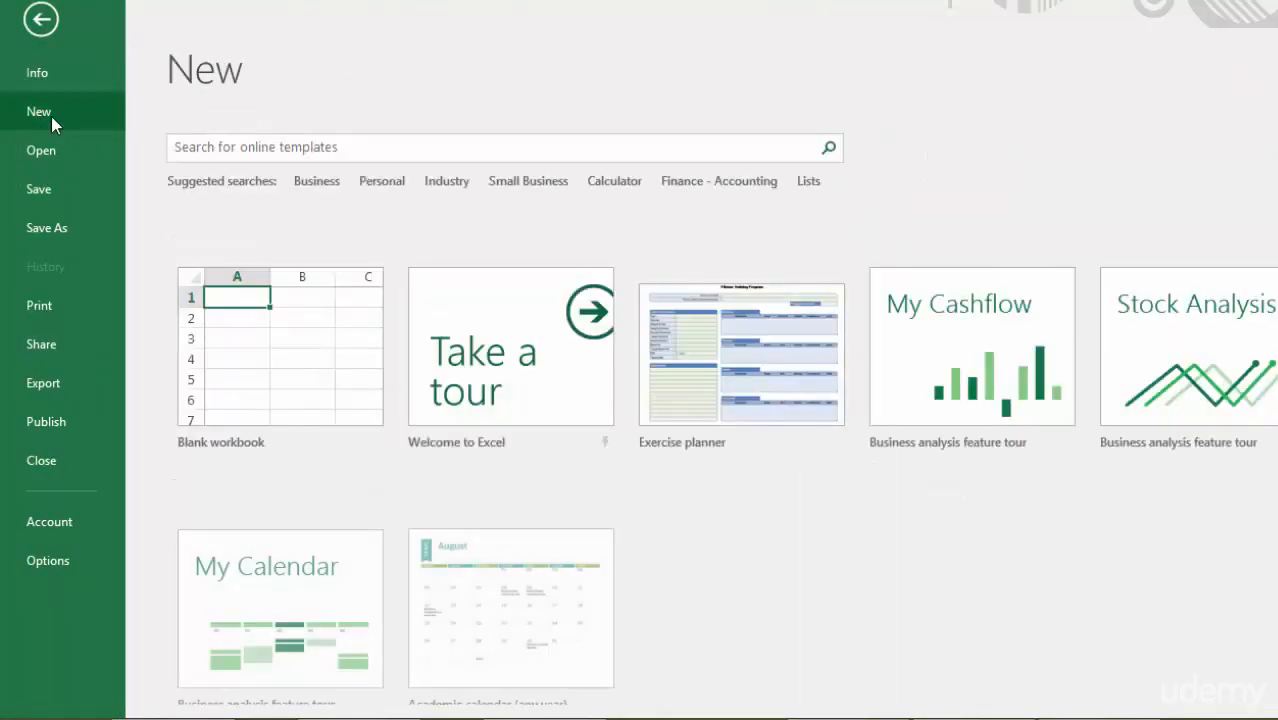
left_click(275, 404)
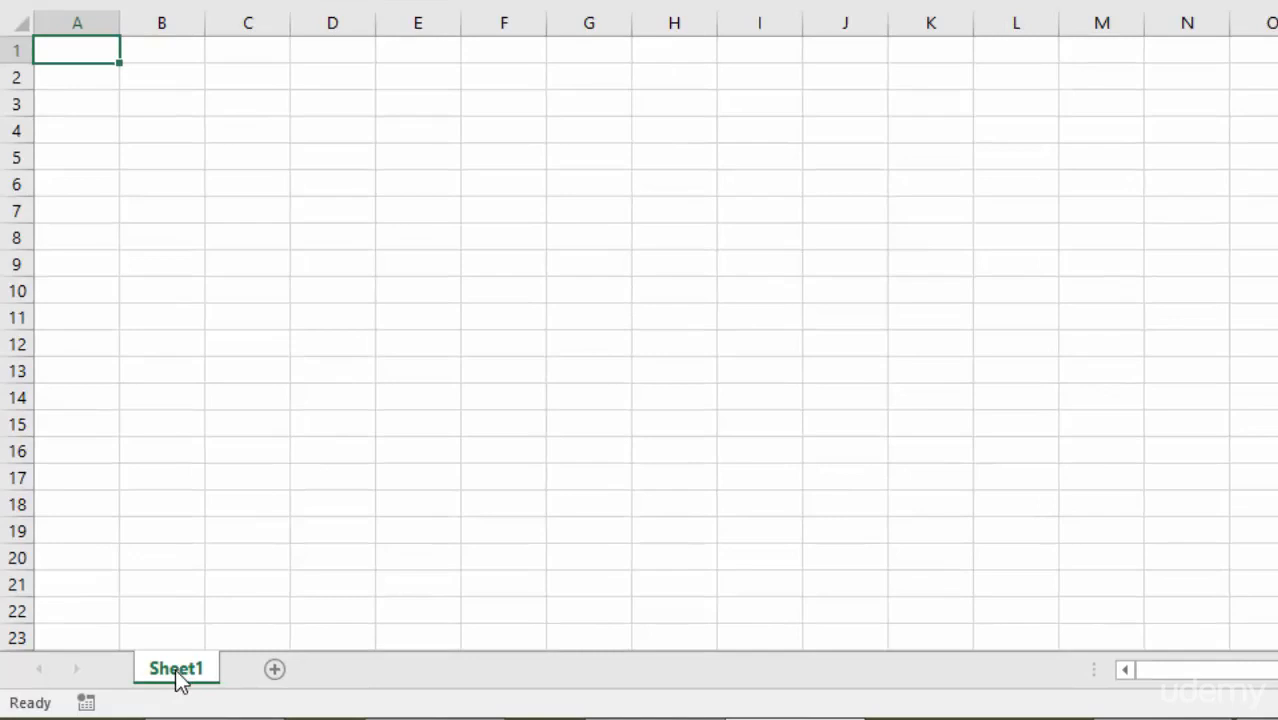
left_click(276, 671)
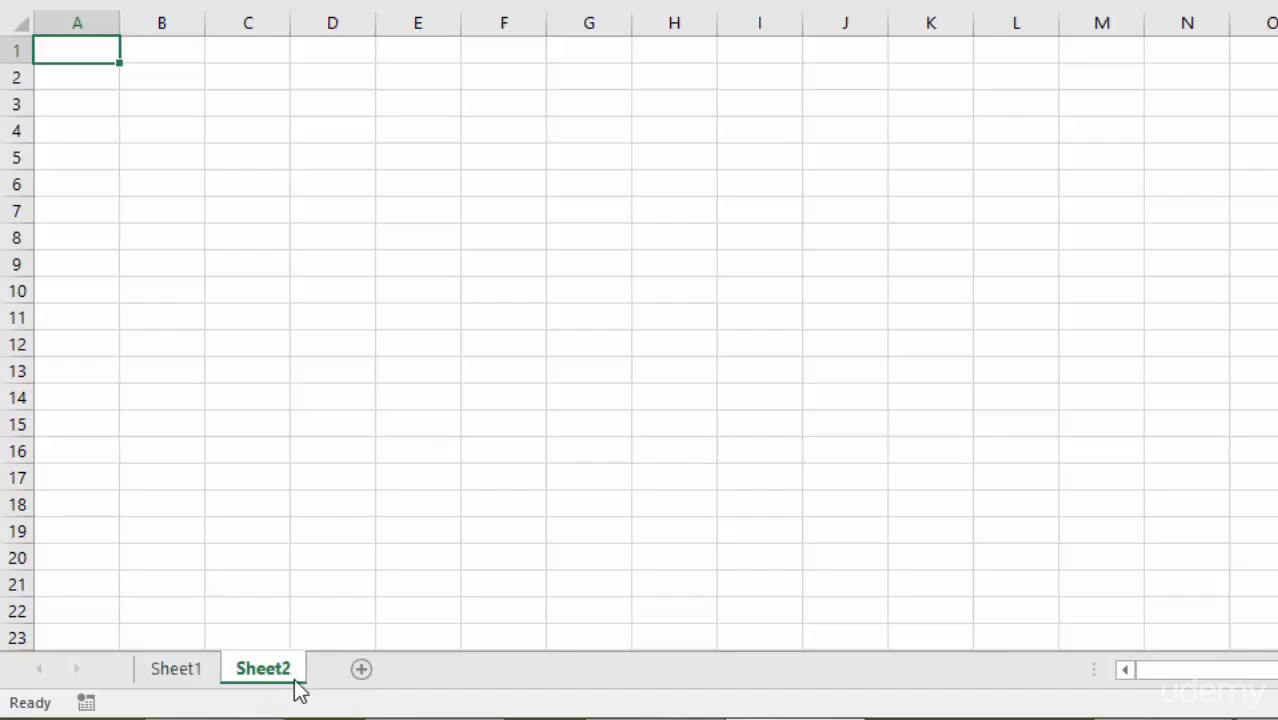
left_click(361, 670)
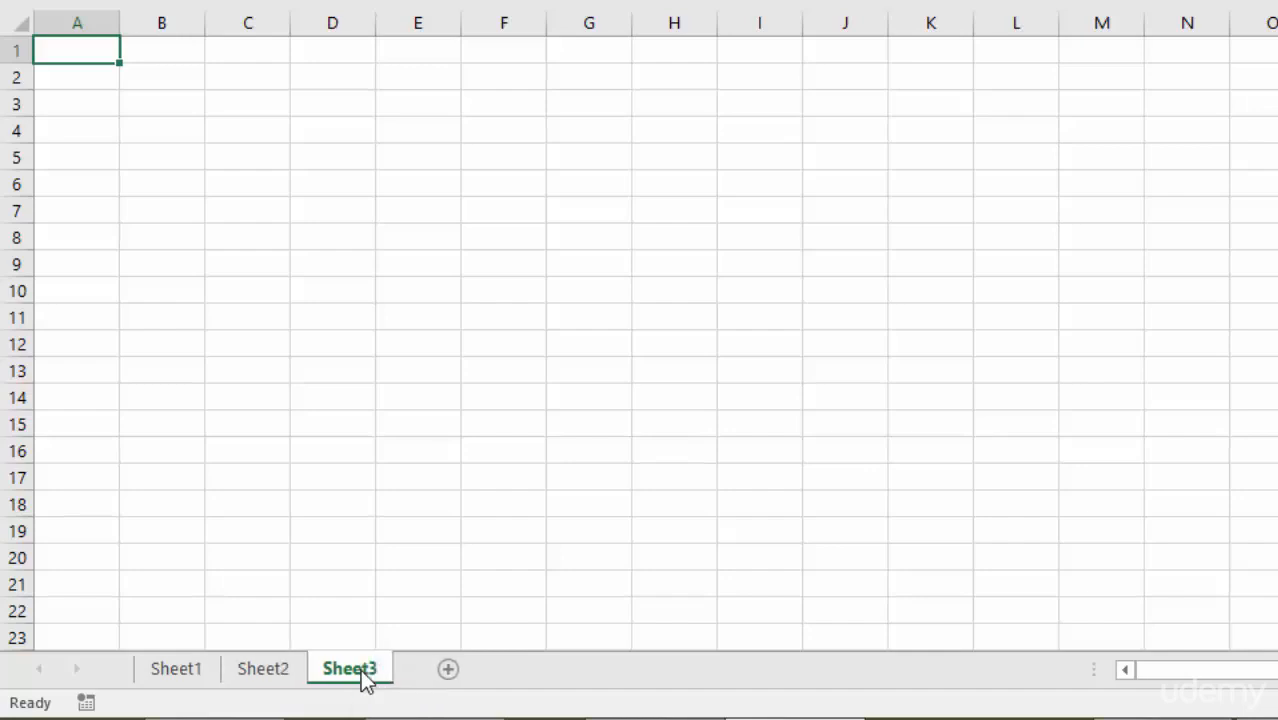
- Enter Sunday, Monday and Tuesday in cell A1 of Sheet1, Sheet2 and Sheet3 respectively
left_click(280, 676)
left_click(177, 675)
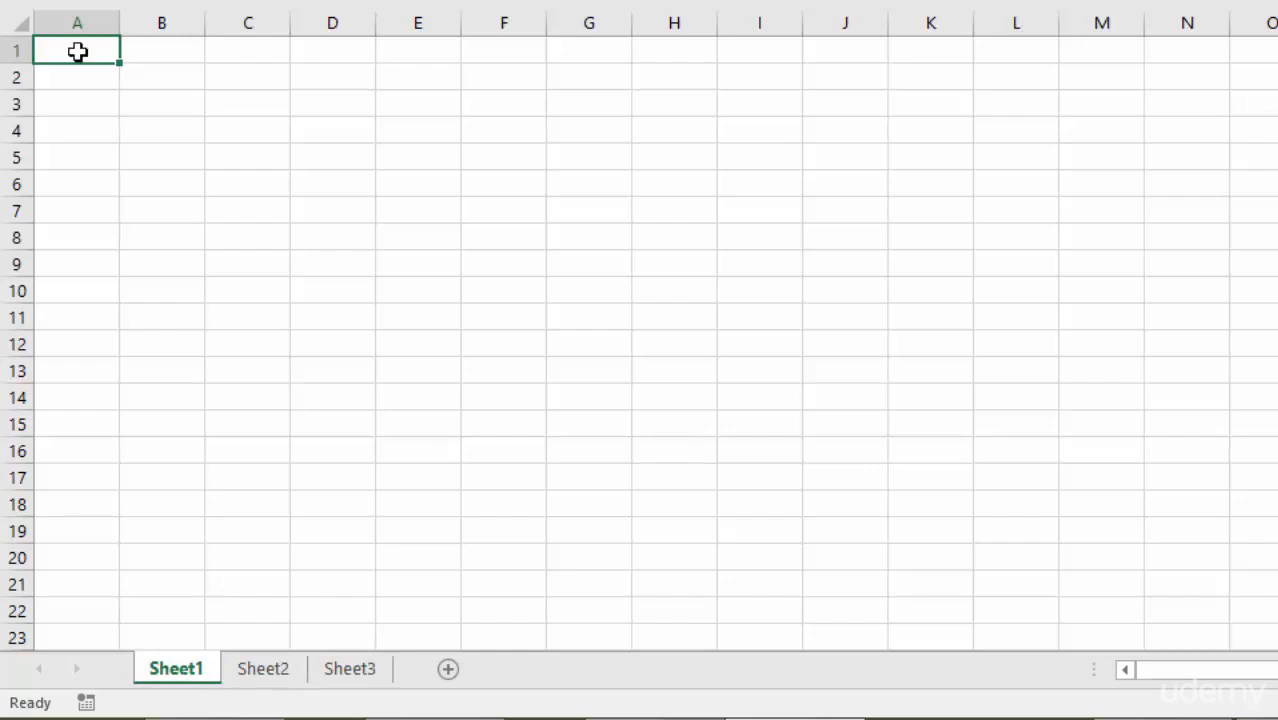
type("Sunday")
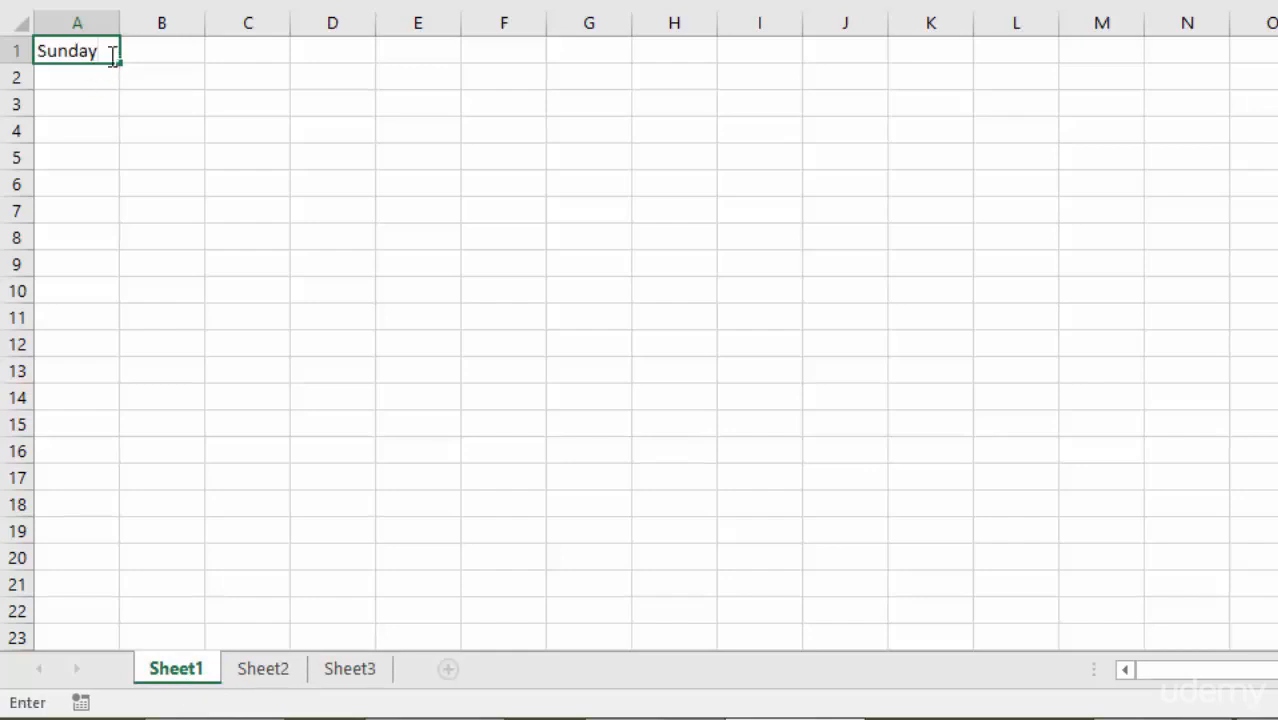
left_click(270, 680)
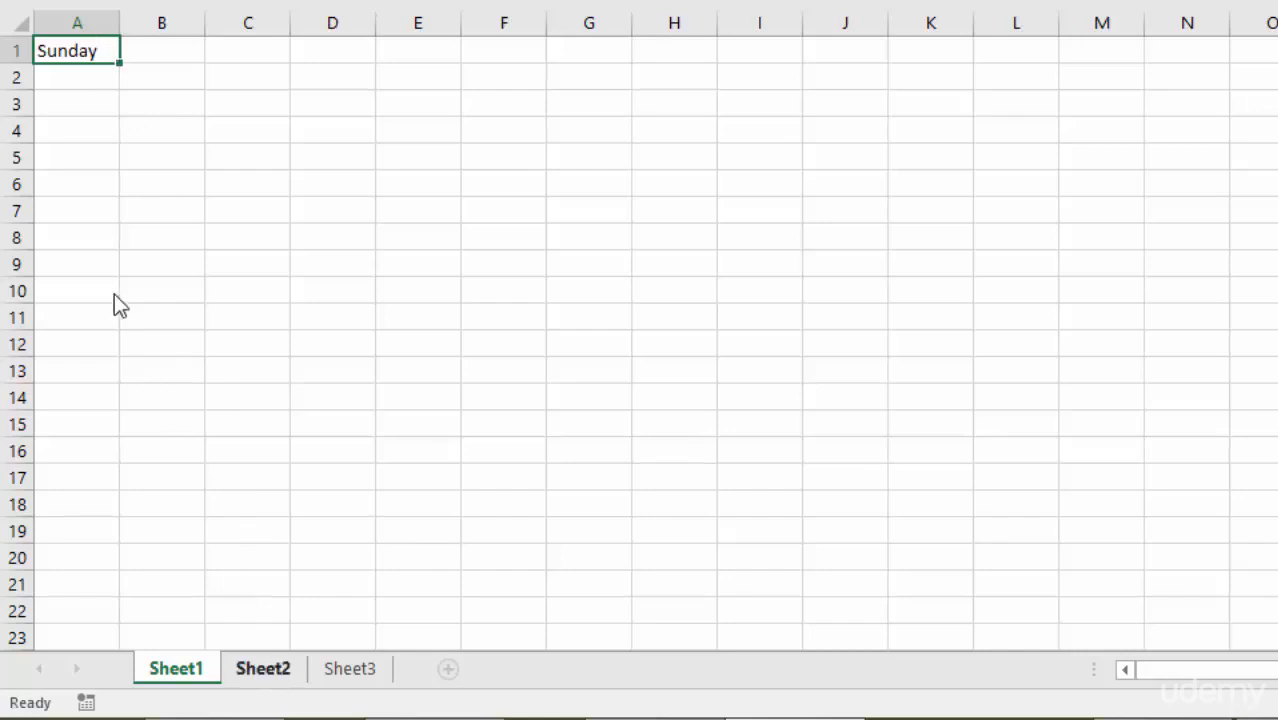
type("Monday")
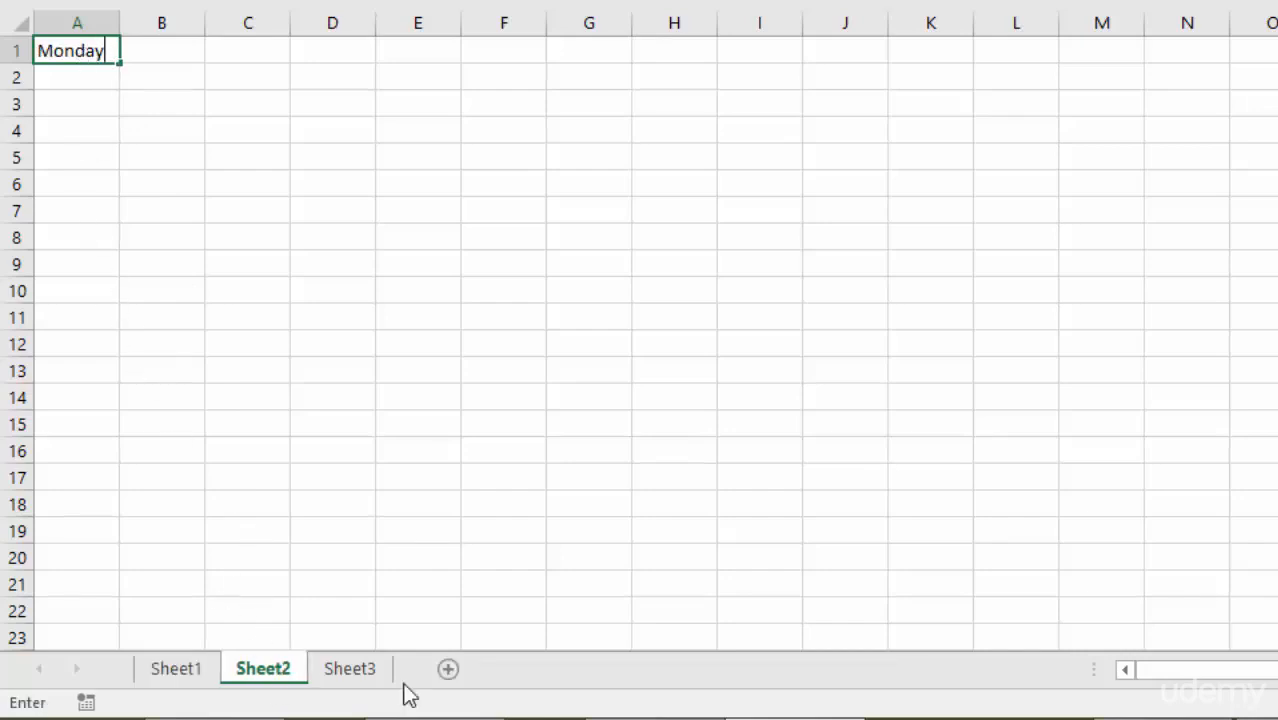
left_click(354, 675)
type("Tuesday")
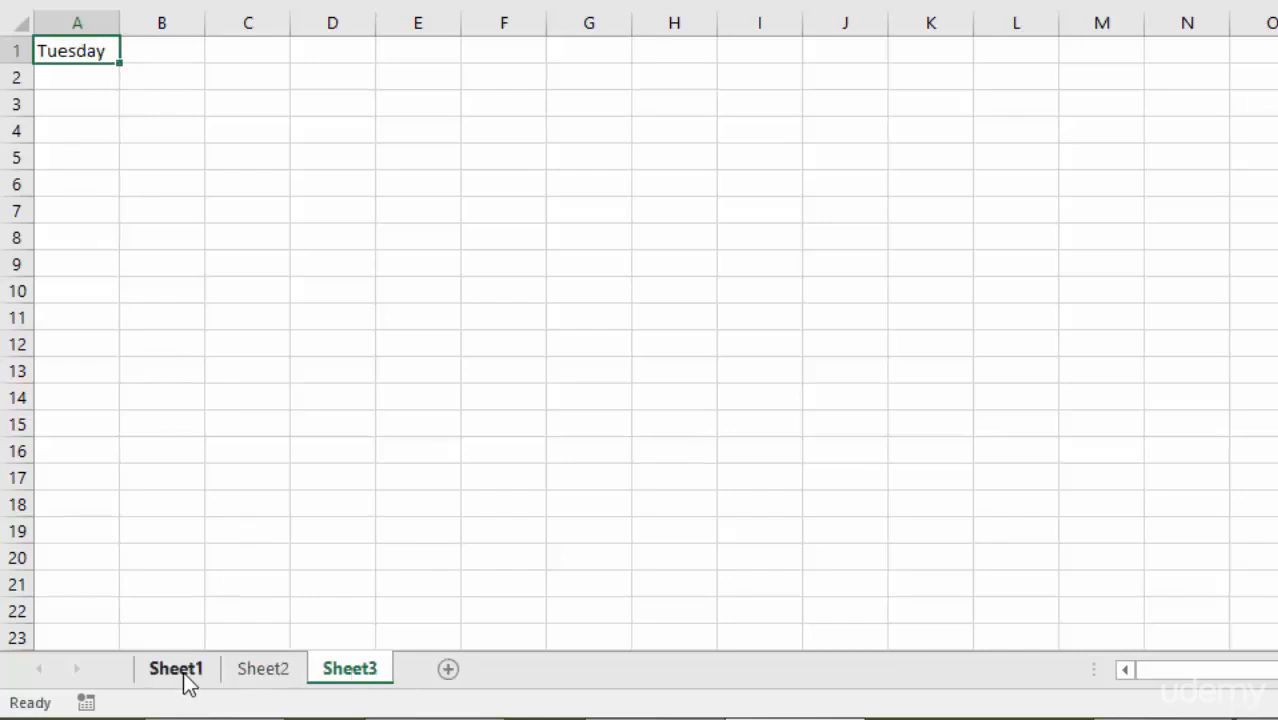
- Permanently delete the Sheet3 worksheet from the workbook
left_click(183, 671)
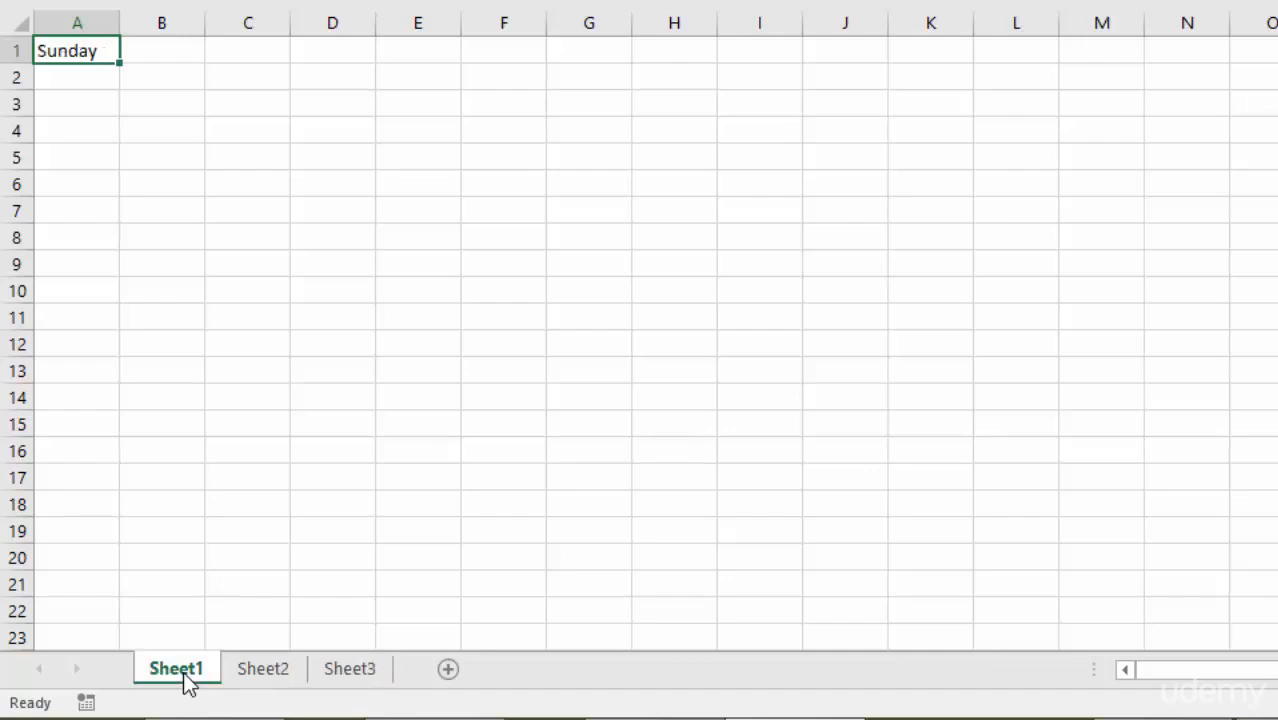
left_click(266, 678)
left_click(369, 682)
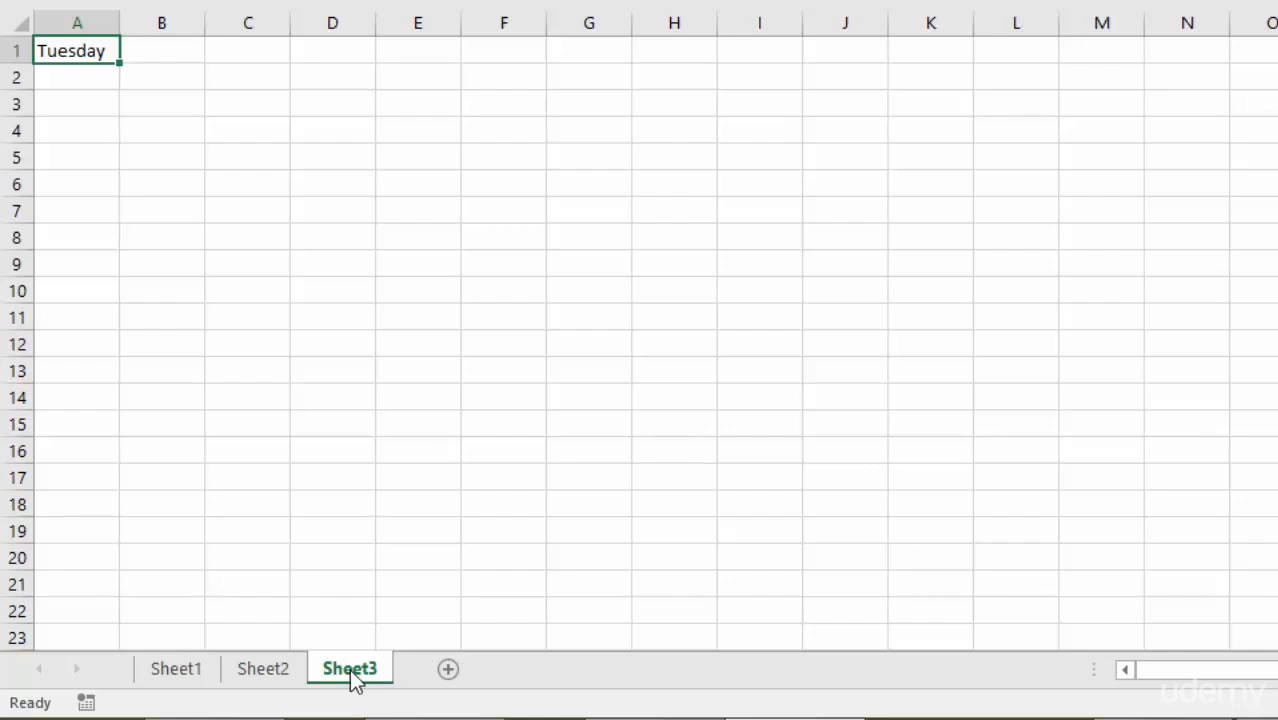
right_click(352, 678)
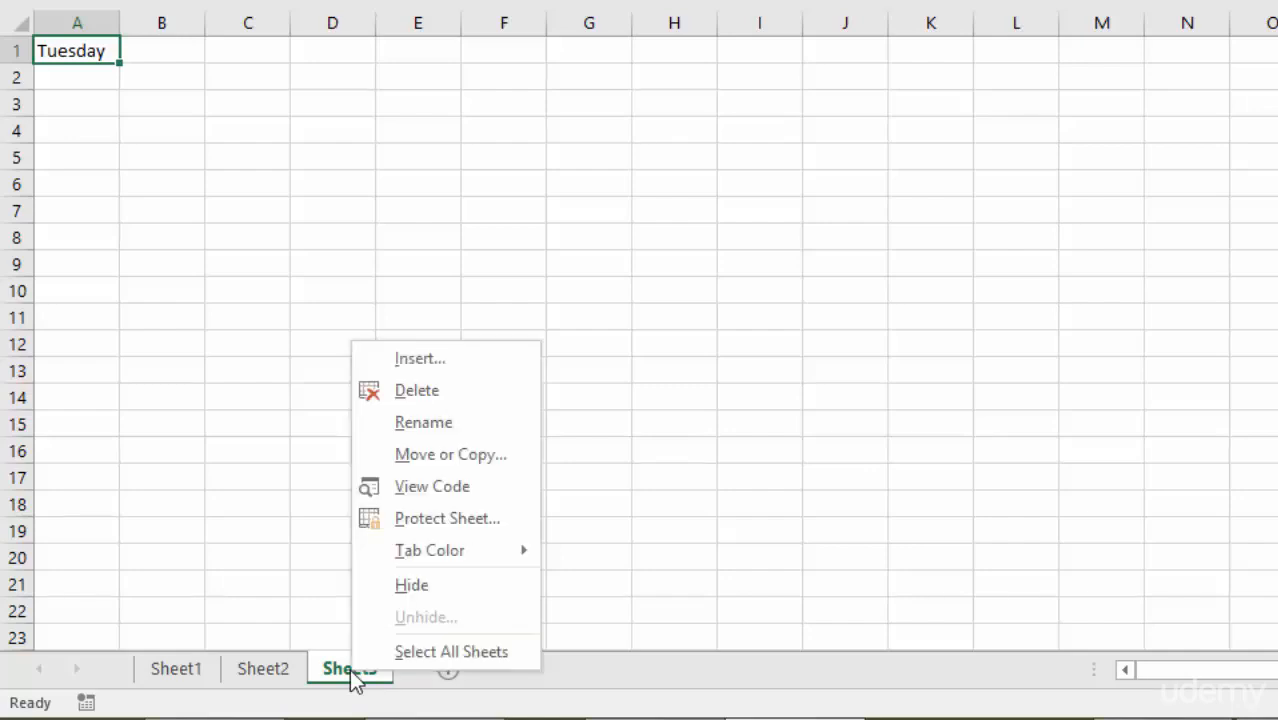
left_click(373, 680)
right_click(373, 680)
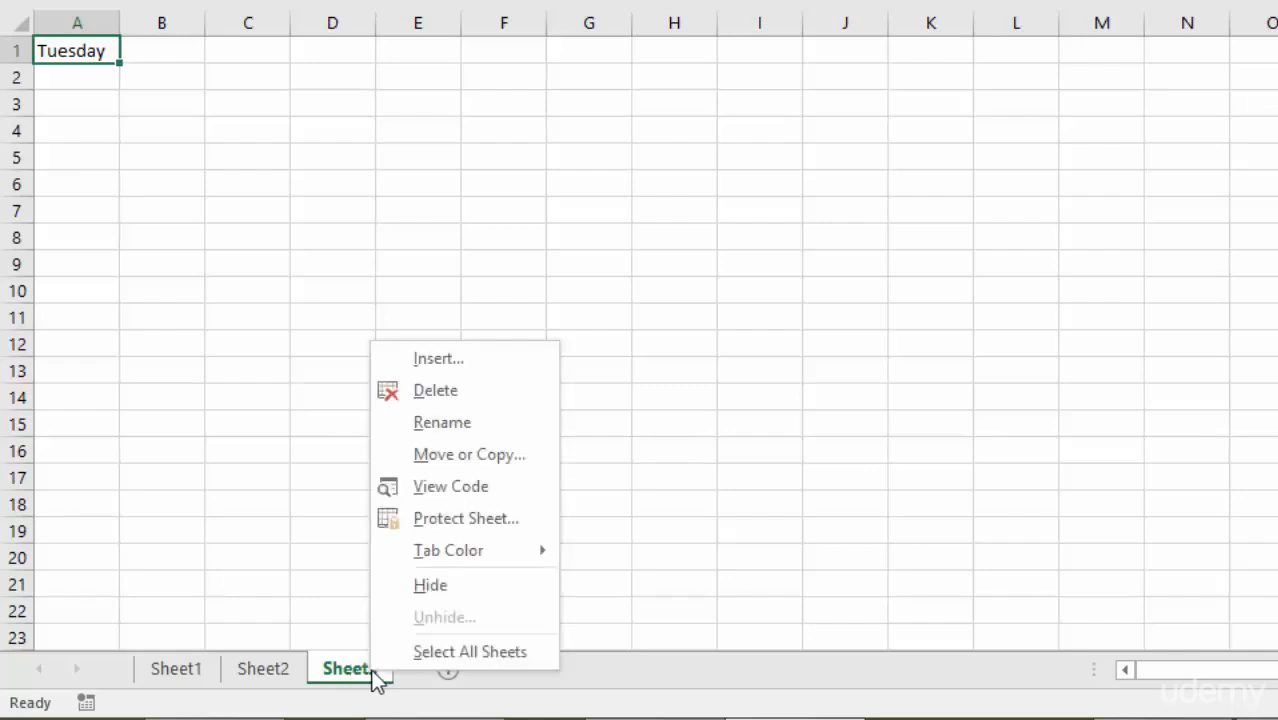
left_click(445, 392)
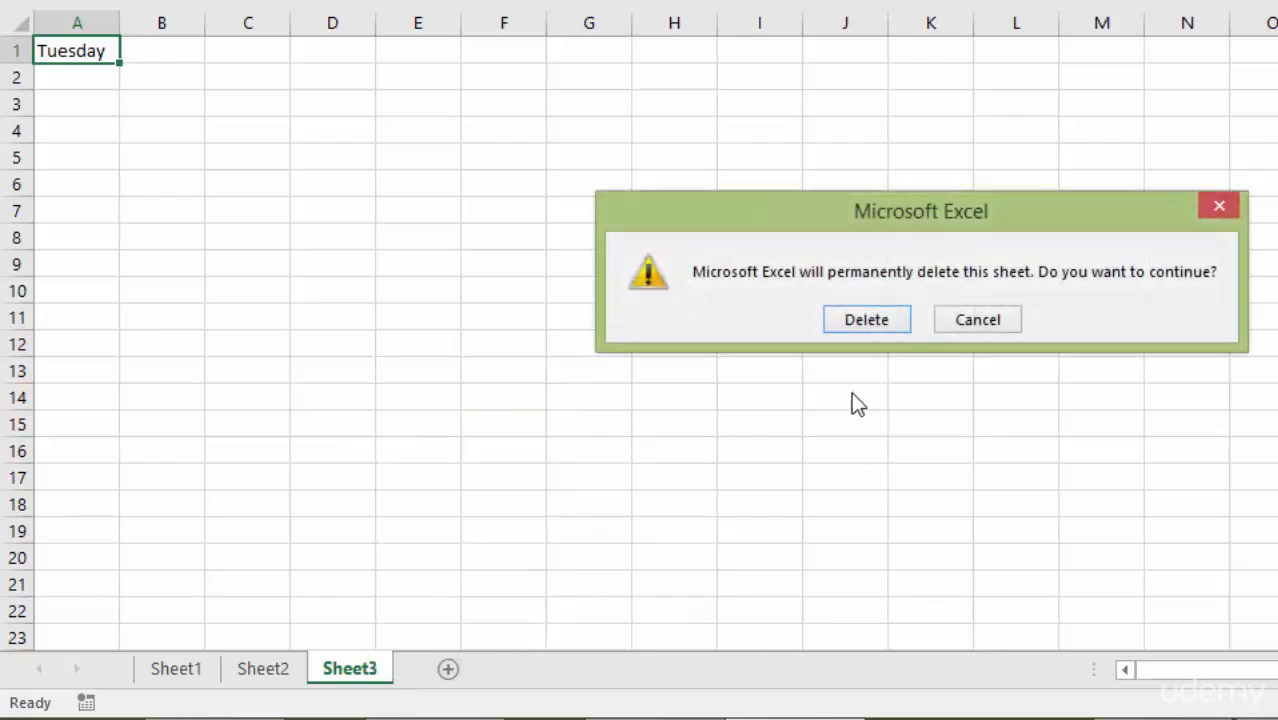
left_click(866, 320)
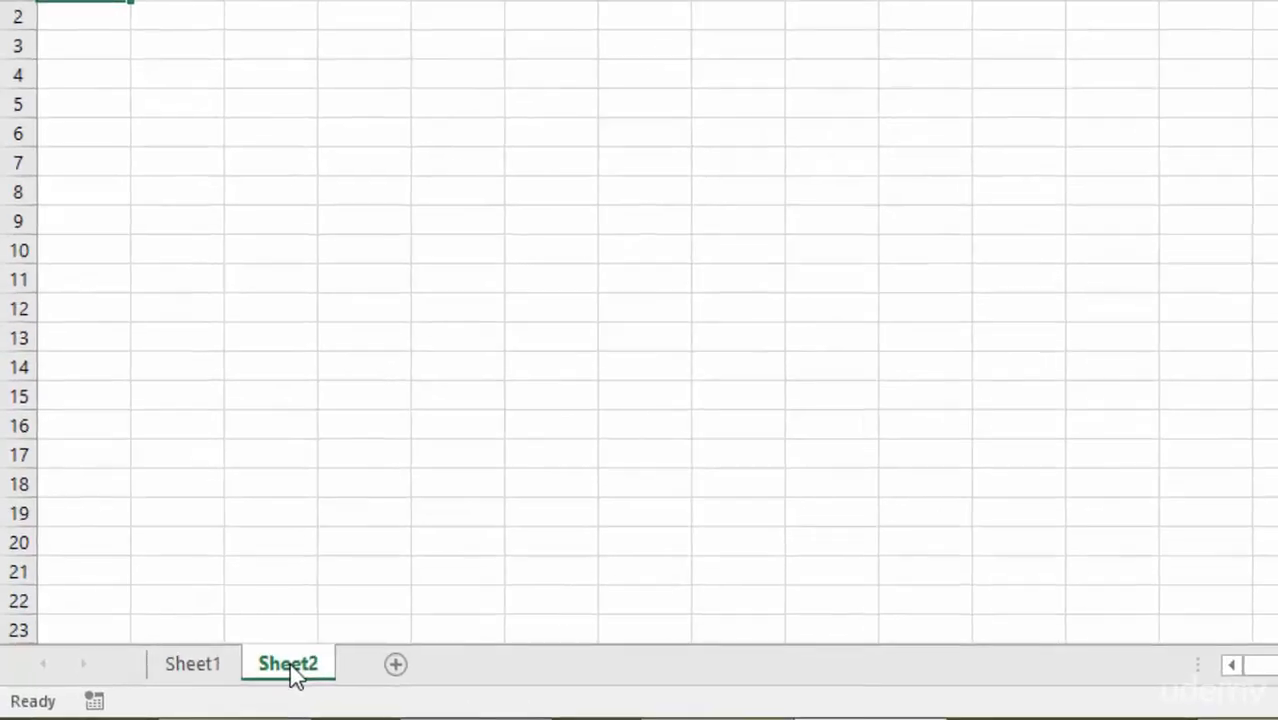
- Duplicate Sheet2 within the workbook, placing the copy directly after the original
left_click_drag(390, 644, 499, 647)
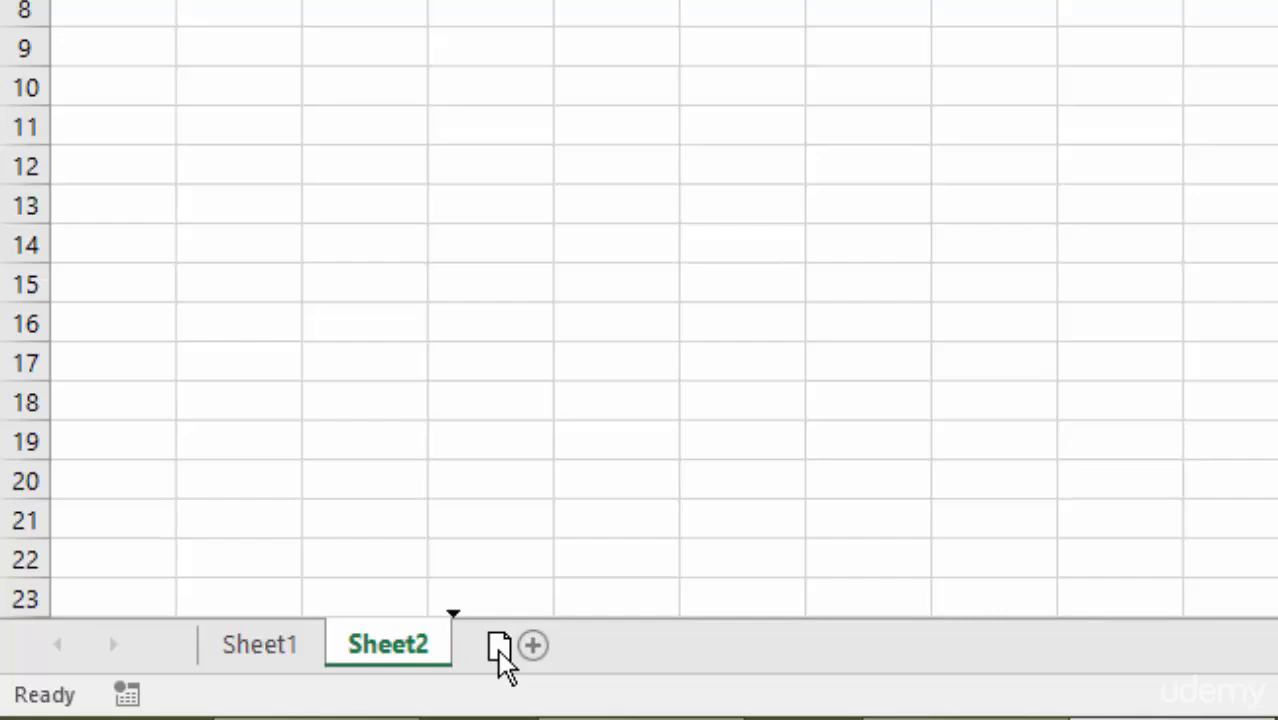
left_click_drag(499, 647, 500, 655)
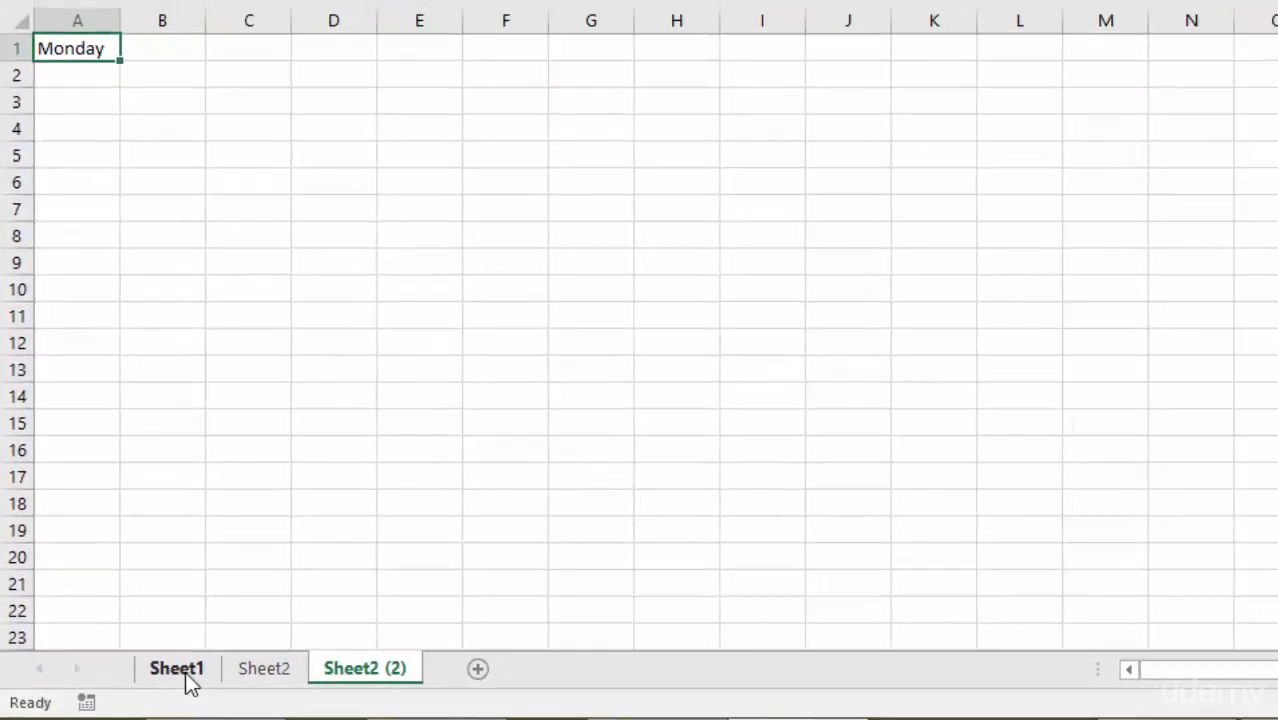
left_click(178, 669)
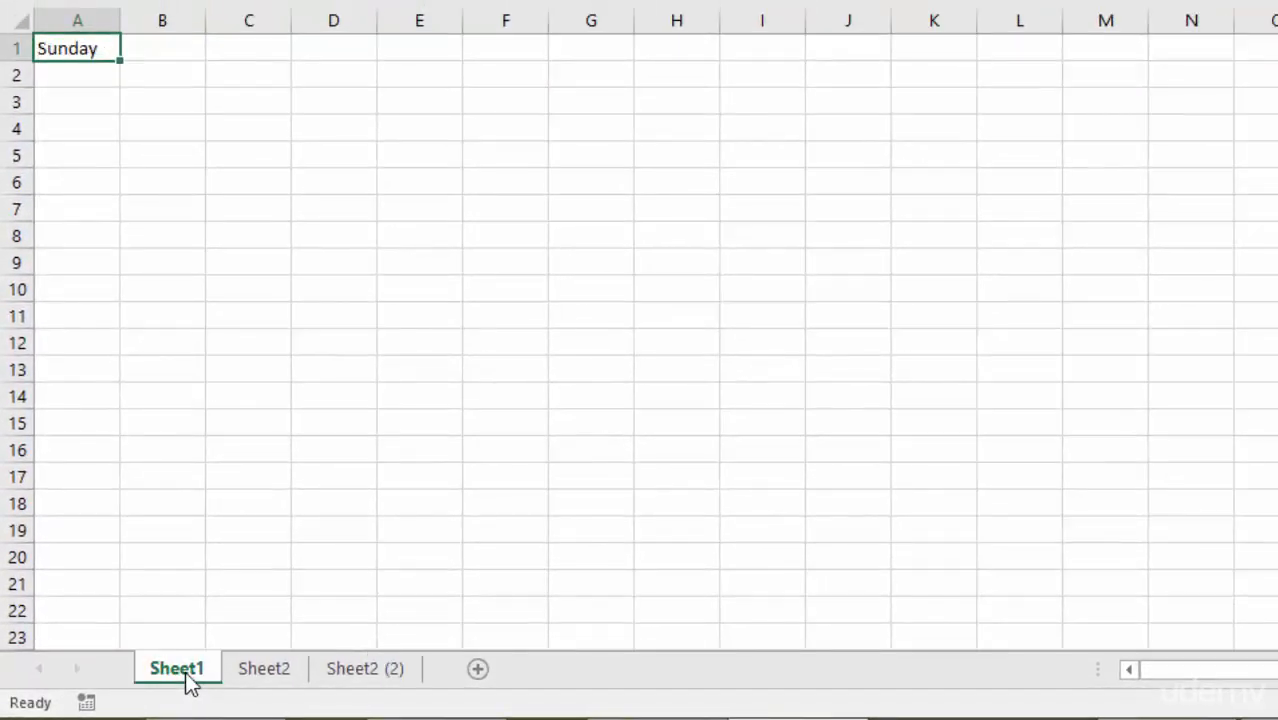
left_click(274, 672)
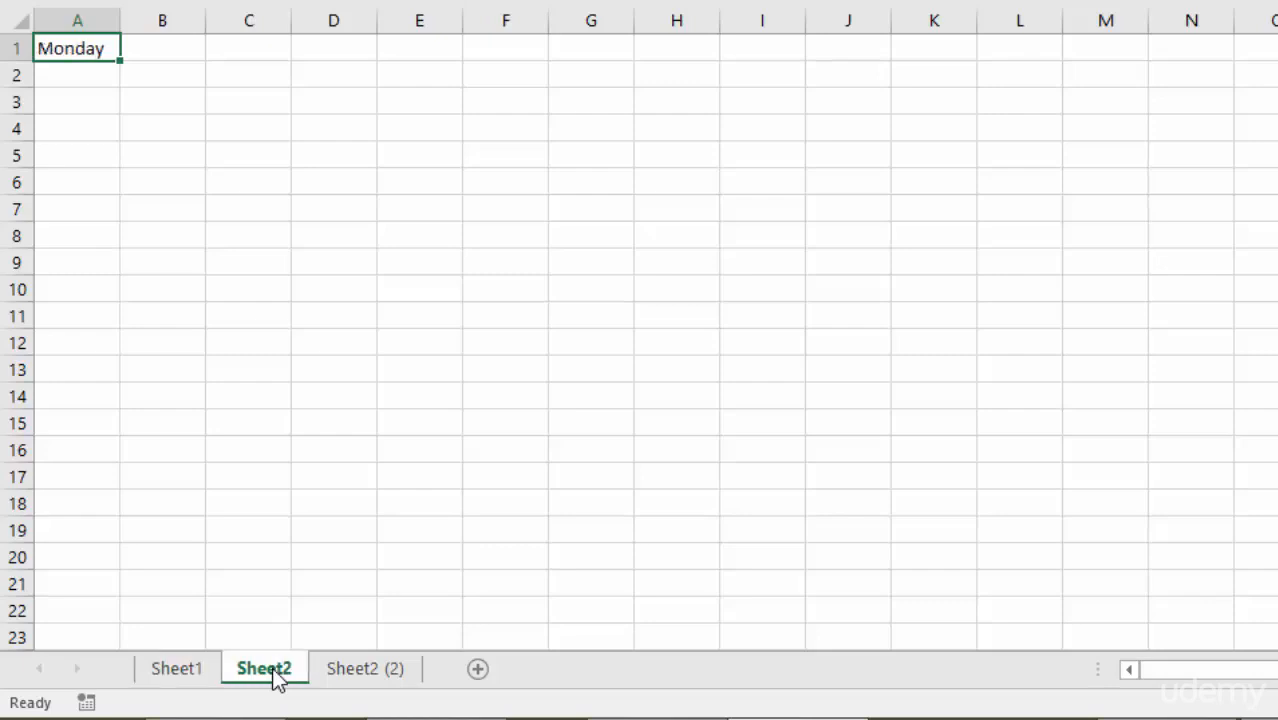
left_click(368, 672)
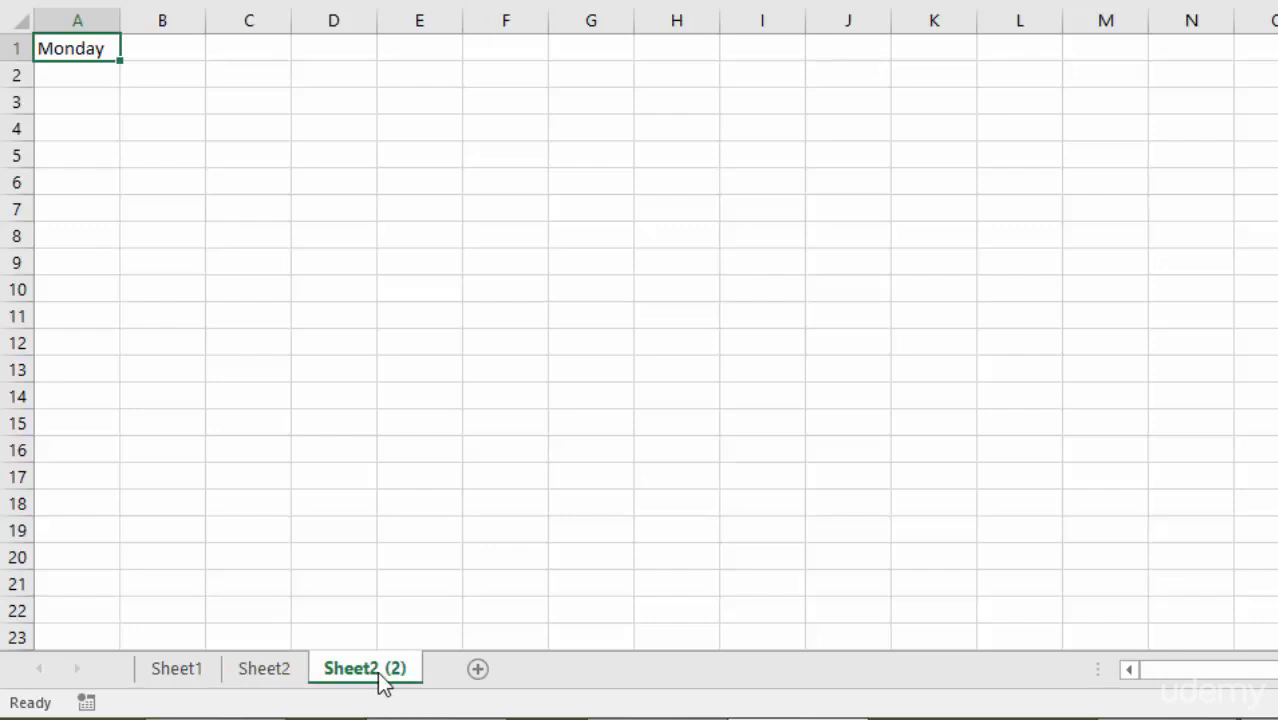
- Change cell A1 to "Monday Afternoon" on the copied sheet and to "Monday Morning" on Sheet2
right_click(378, 678)
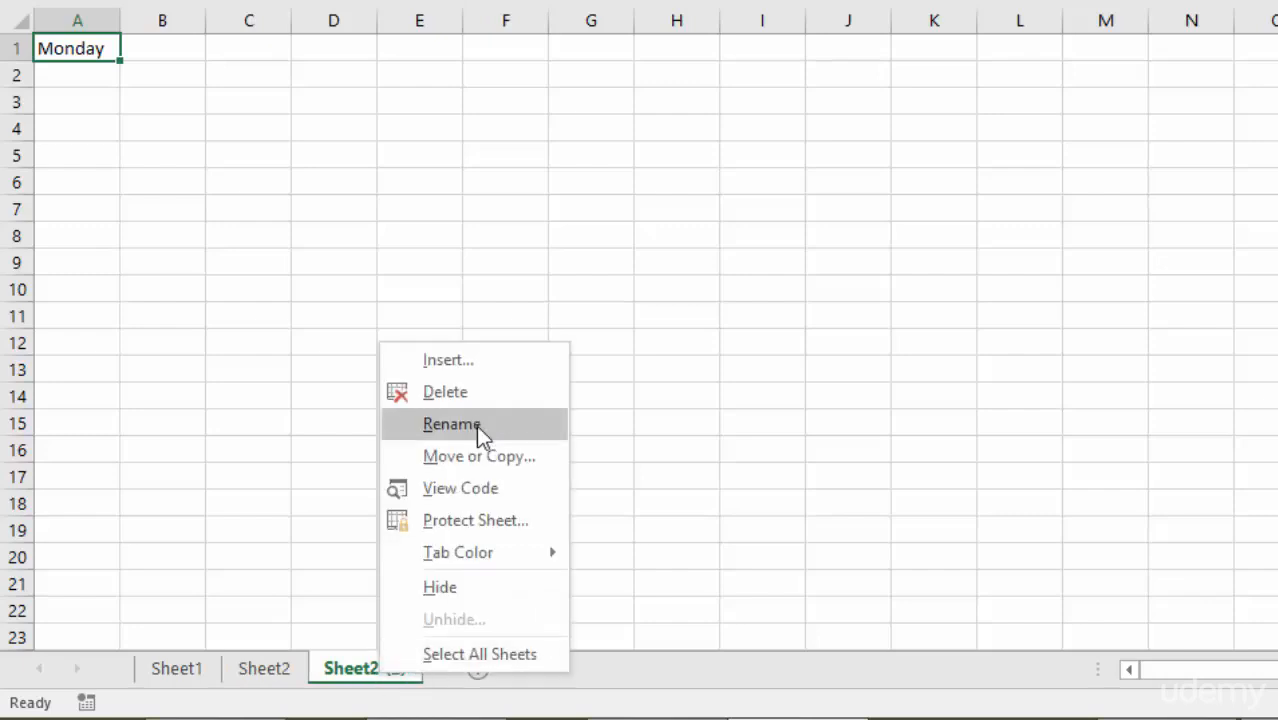
left_click(360, 673)
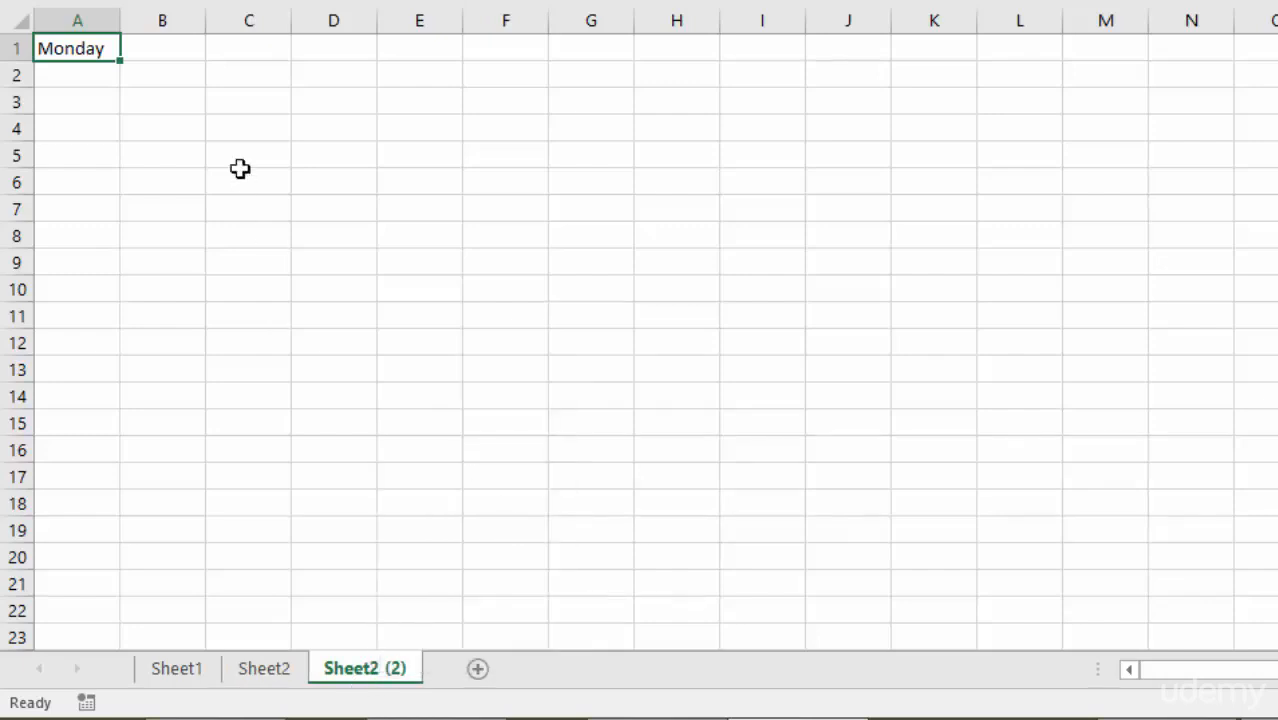
double_click(104, 47)
type("Afternoon")
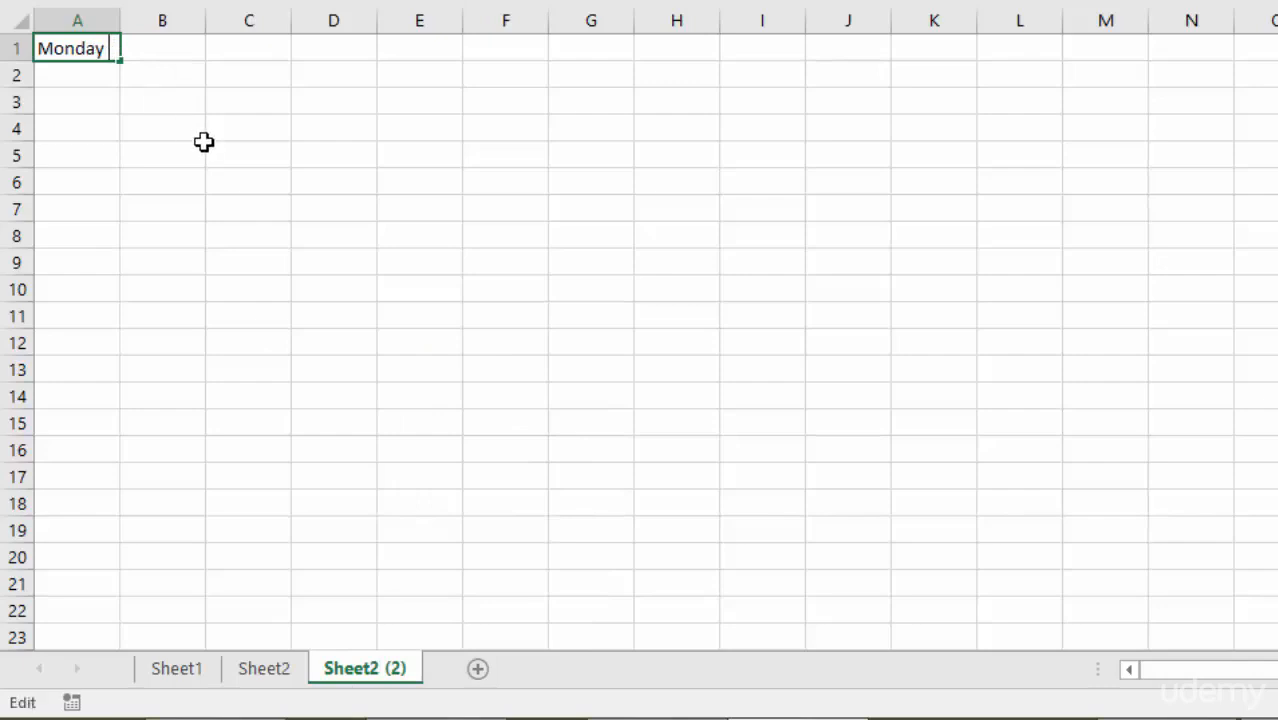
key("Return")
left_click(268, 676)
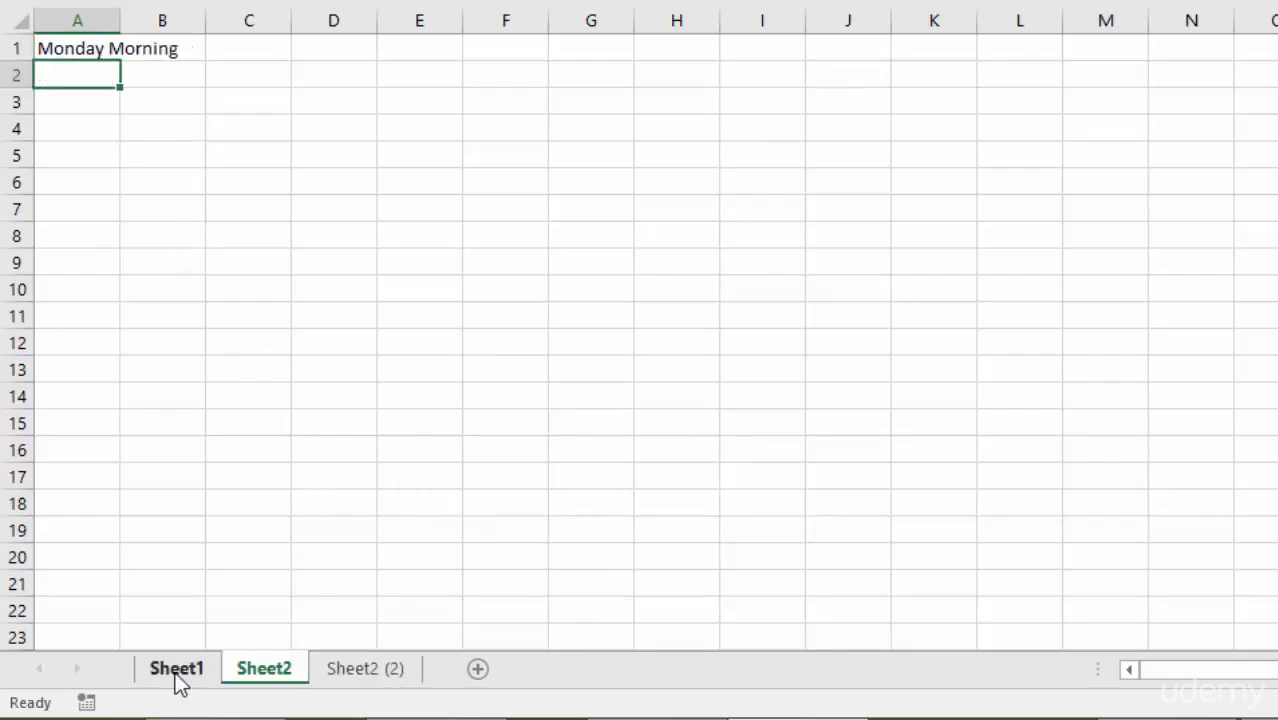
left_click(175, 672)
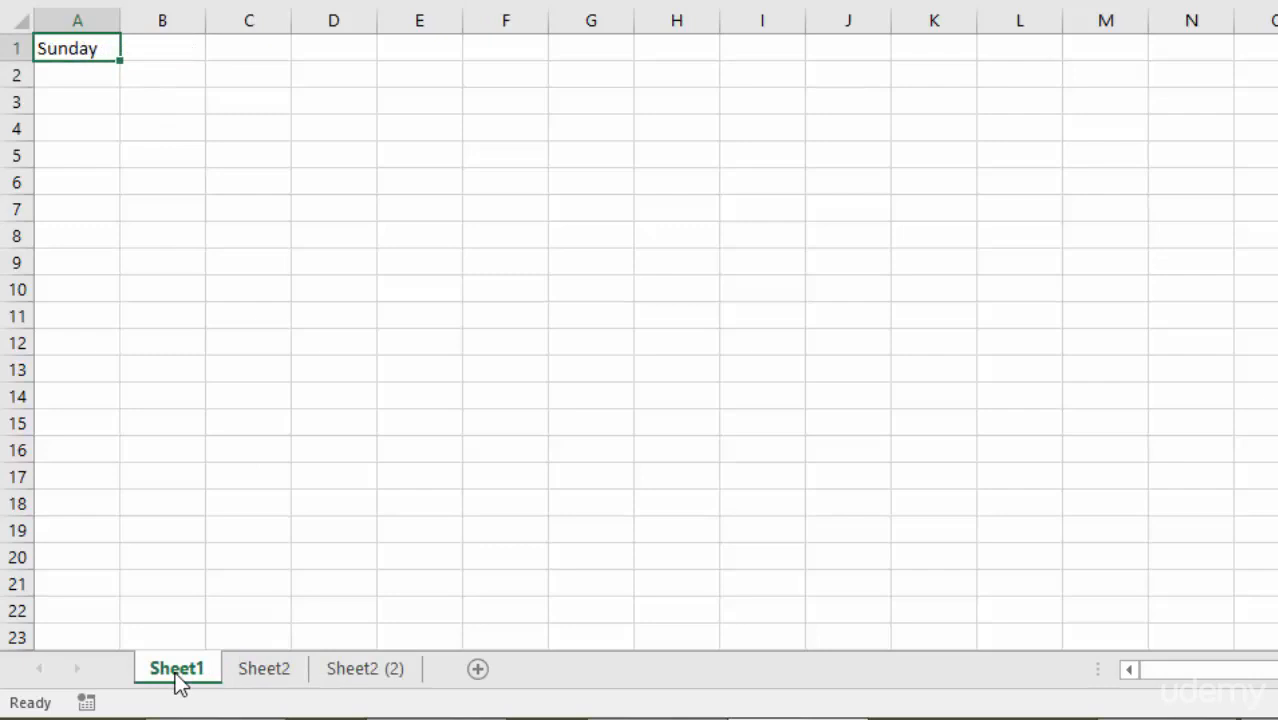
left_click(283, 674)
left_click(370, 676)
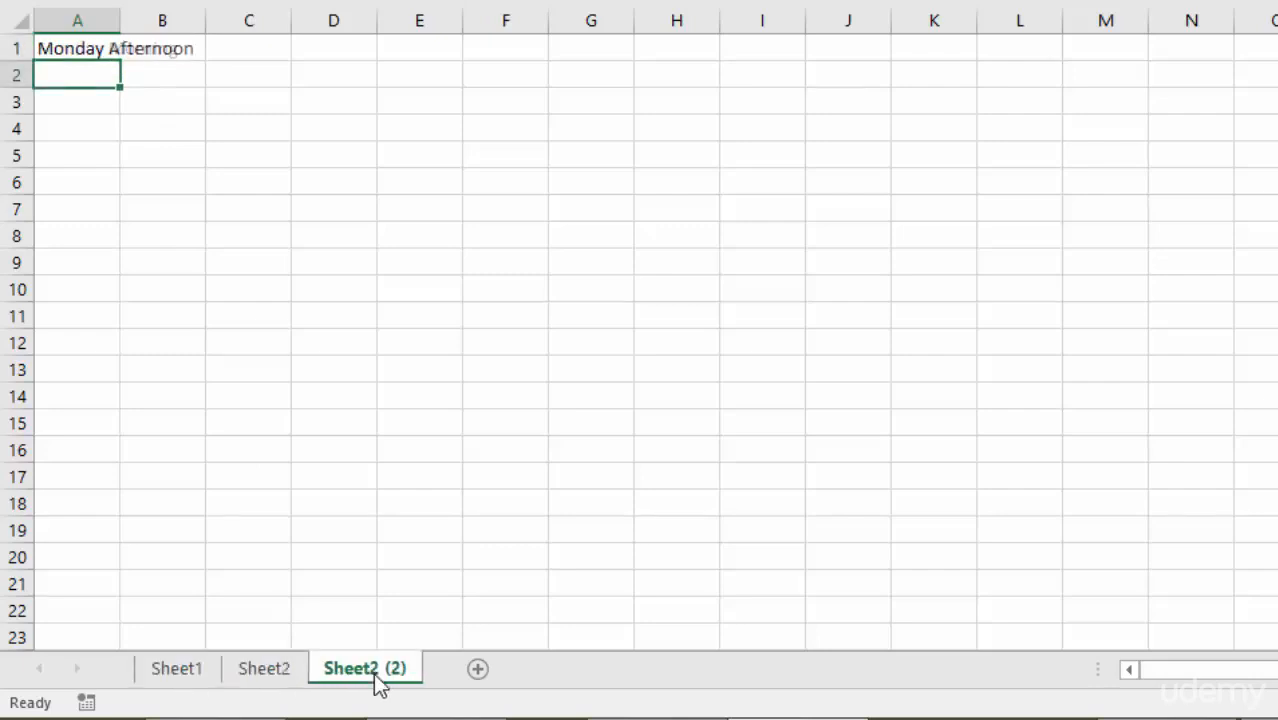
- Rename the Sheet1 worksheet as "Sunday"
left_click(180, 678)
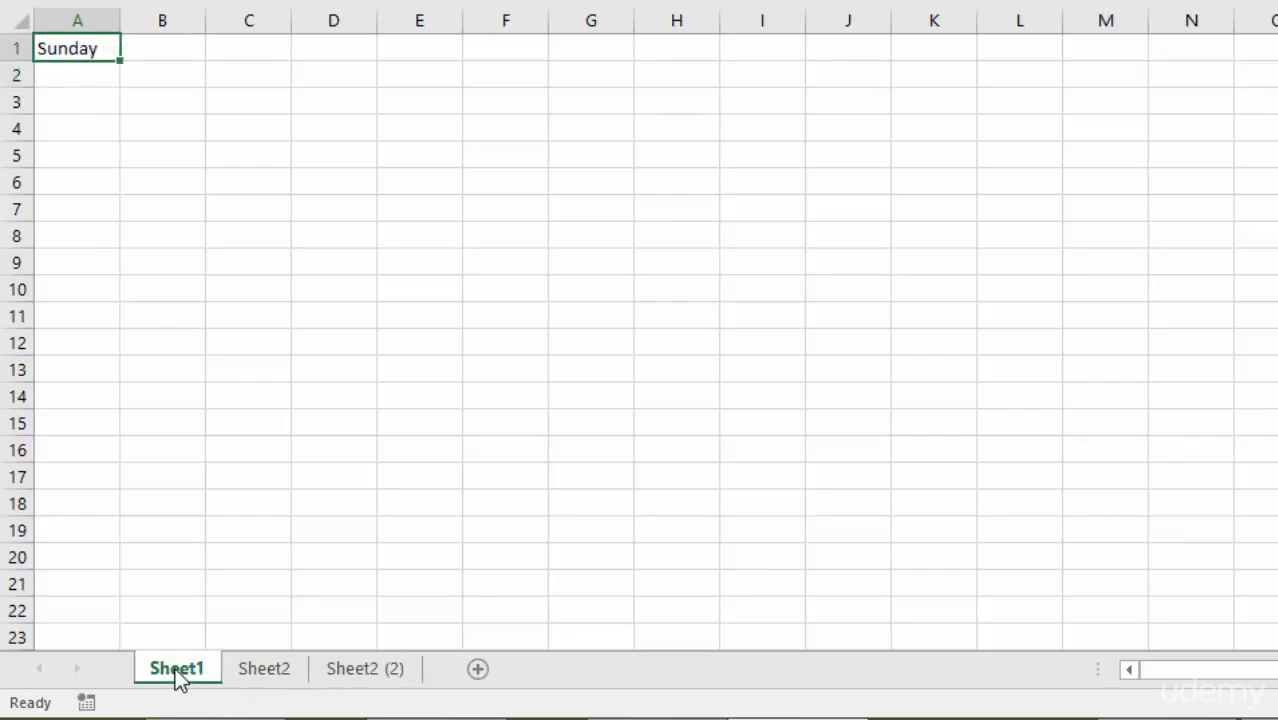
right_click(179, 680)
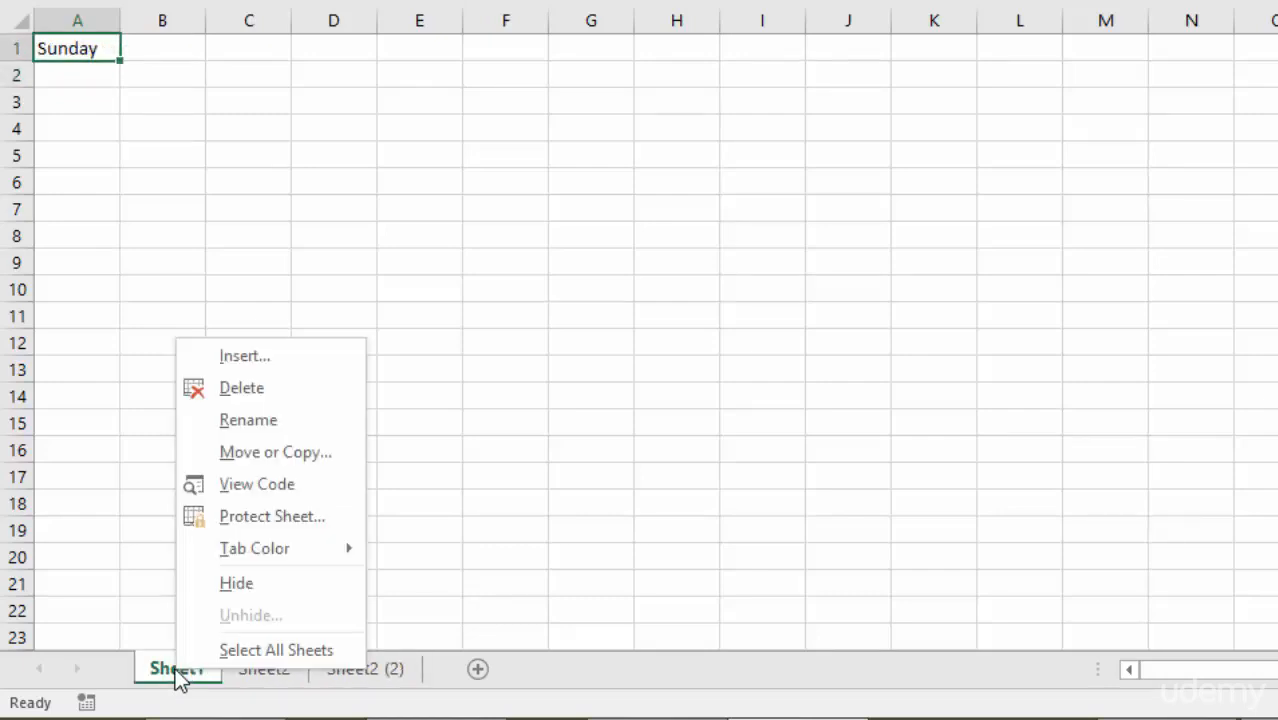
left_click(266, 425)
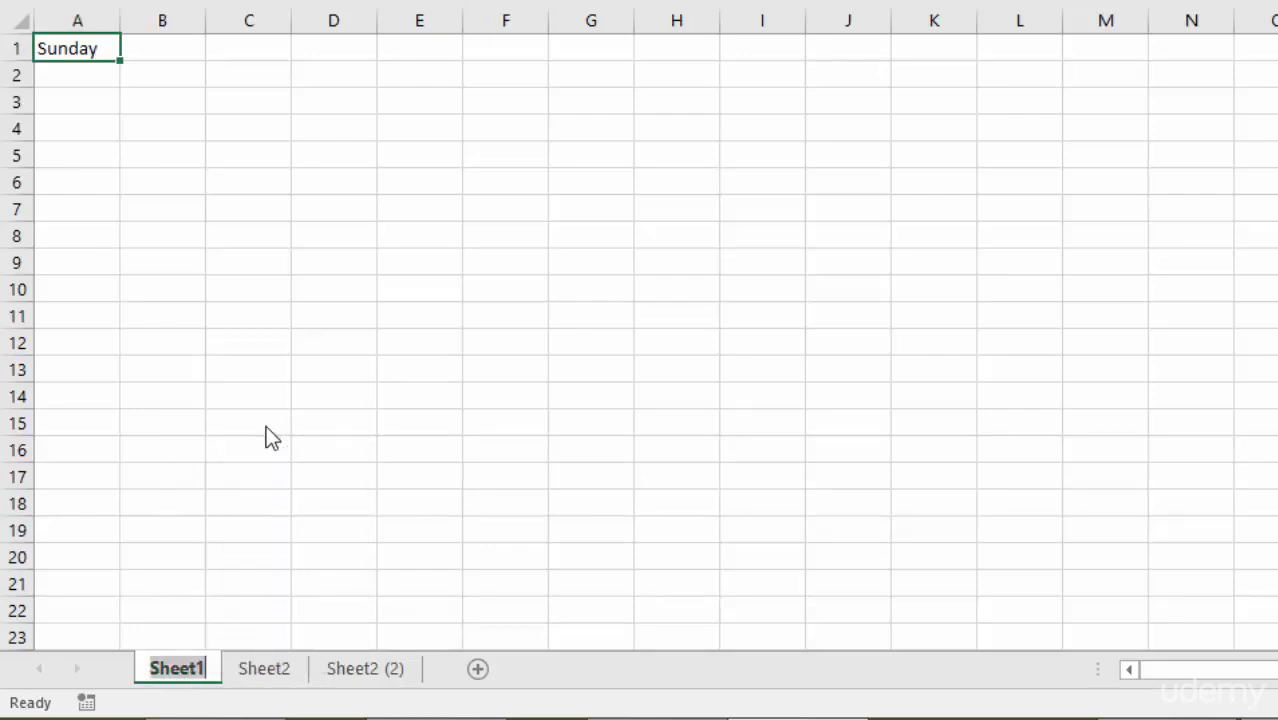
type("Sunday")
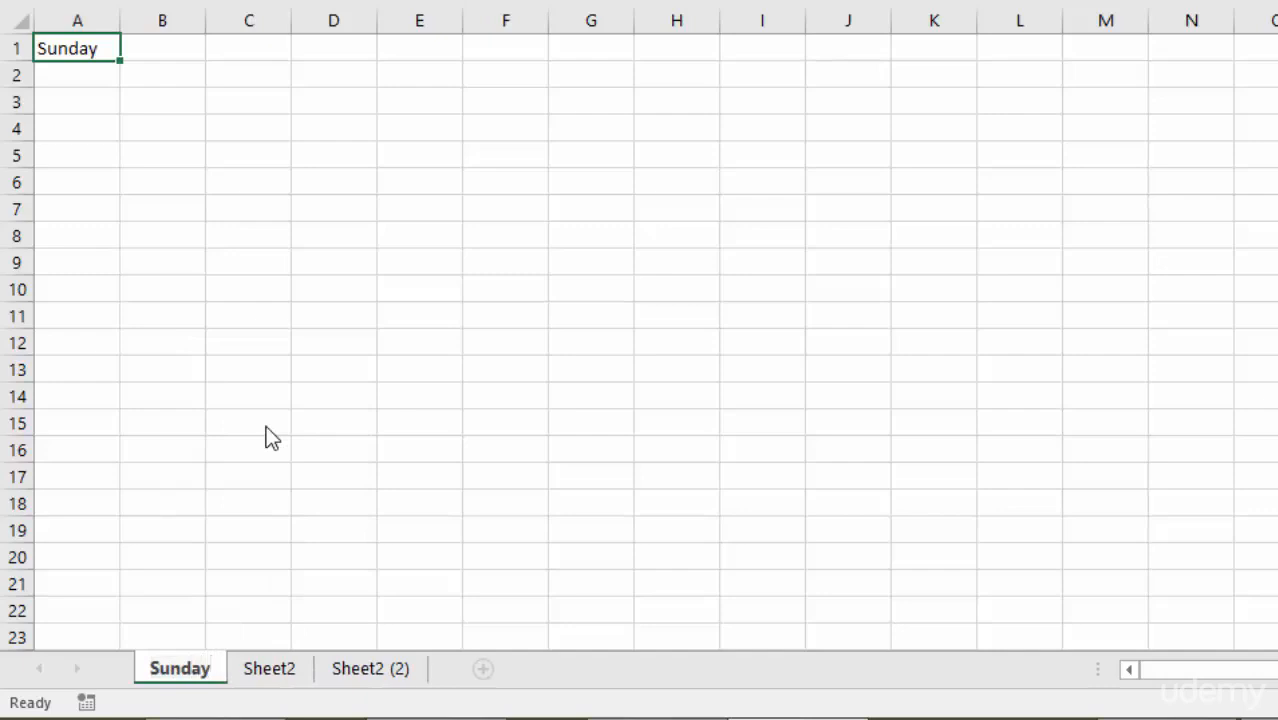
key("Return")
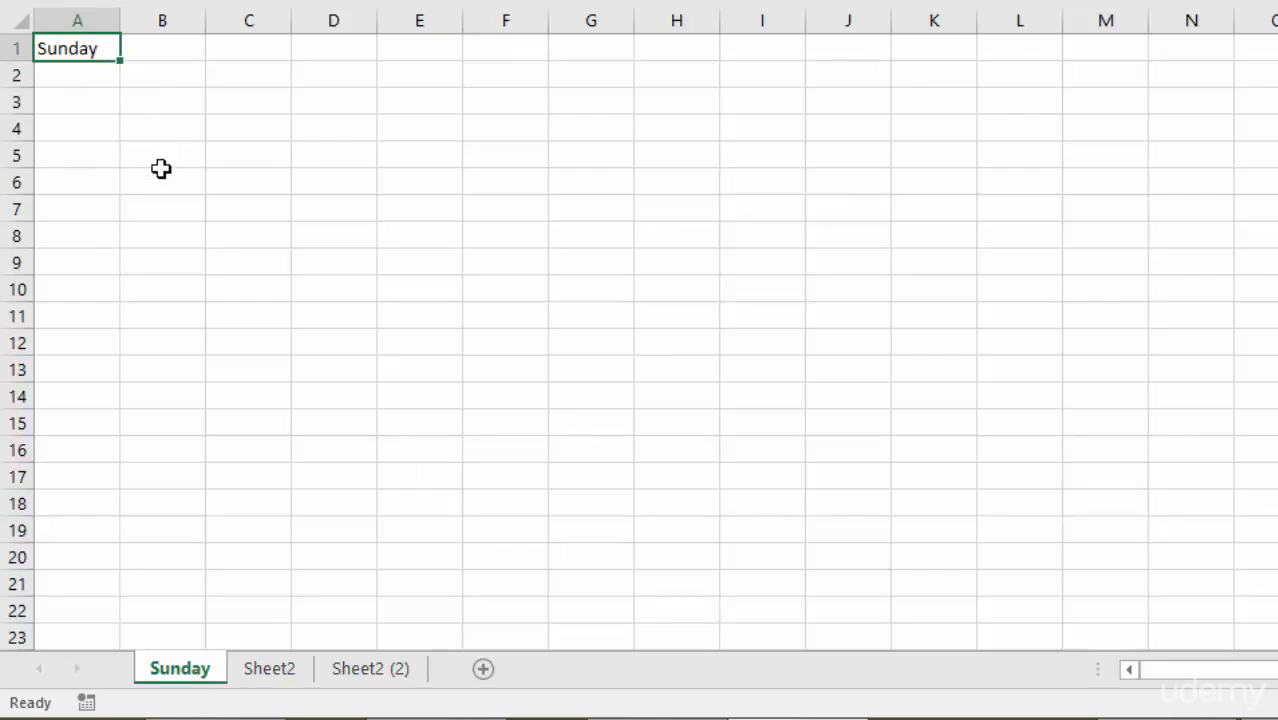
- Rename Sheet2 as "Monday Morning" and its copy, Sheet2 (2), as "Monday Afternoon"
double_click(270, 670)
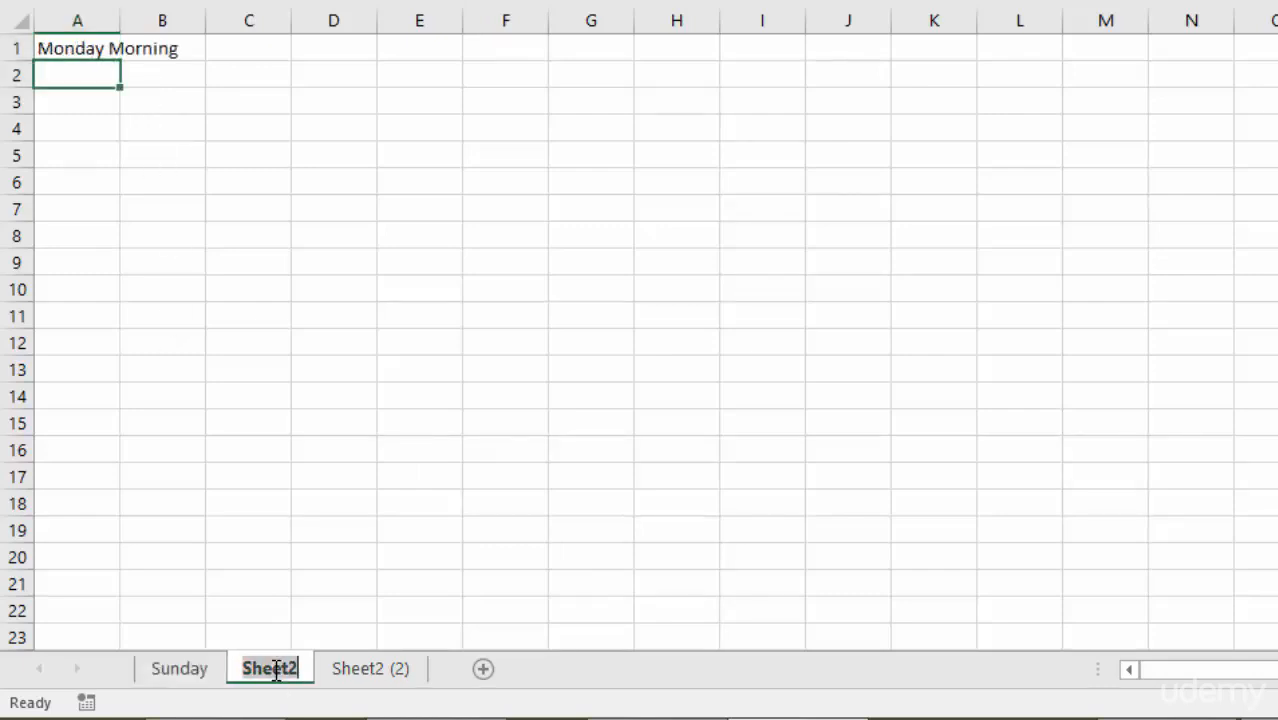
type("Mo")
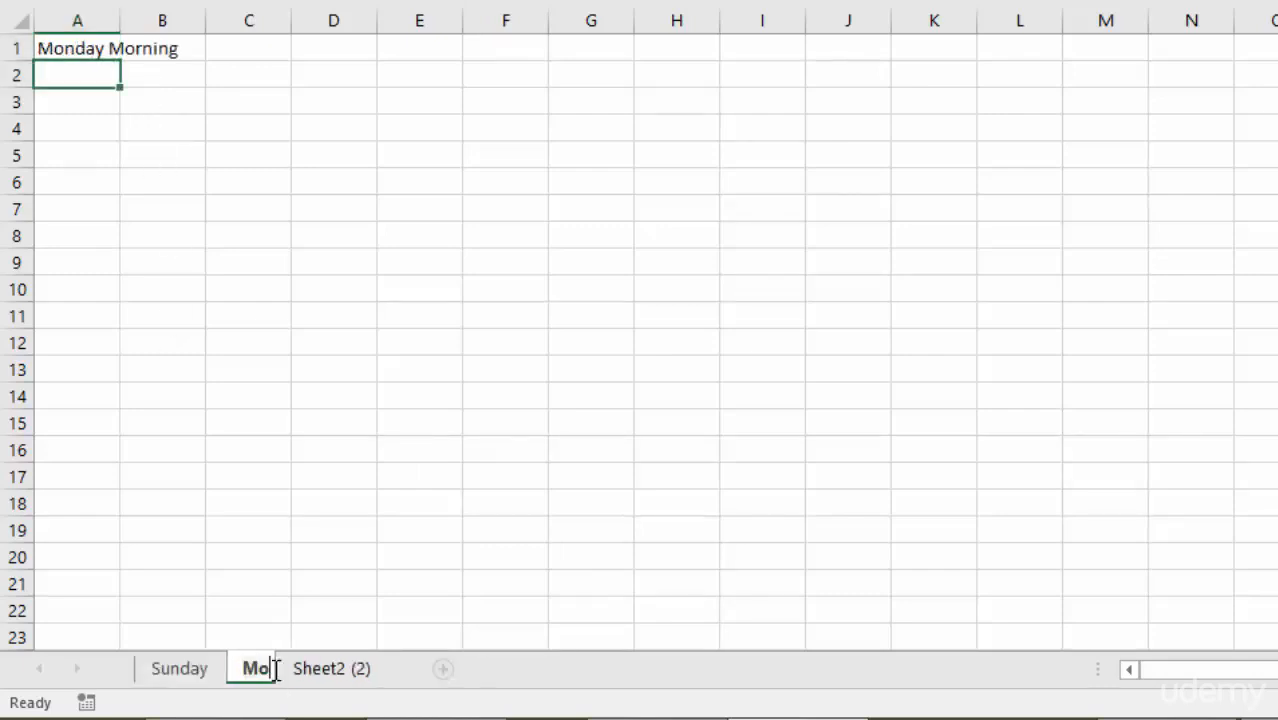
type("nday Morning")
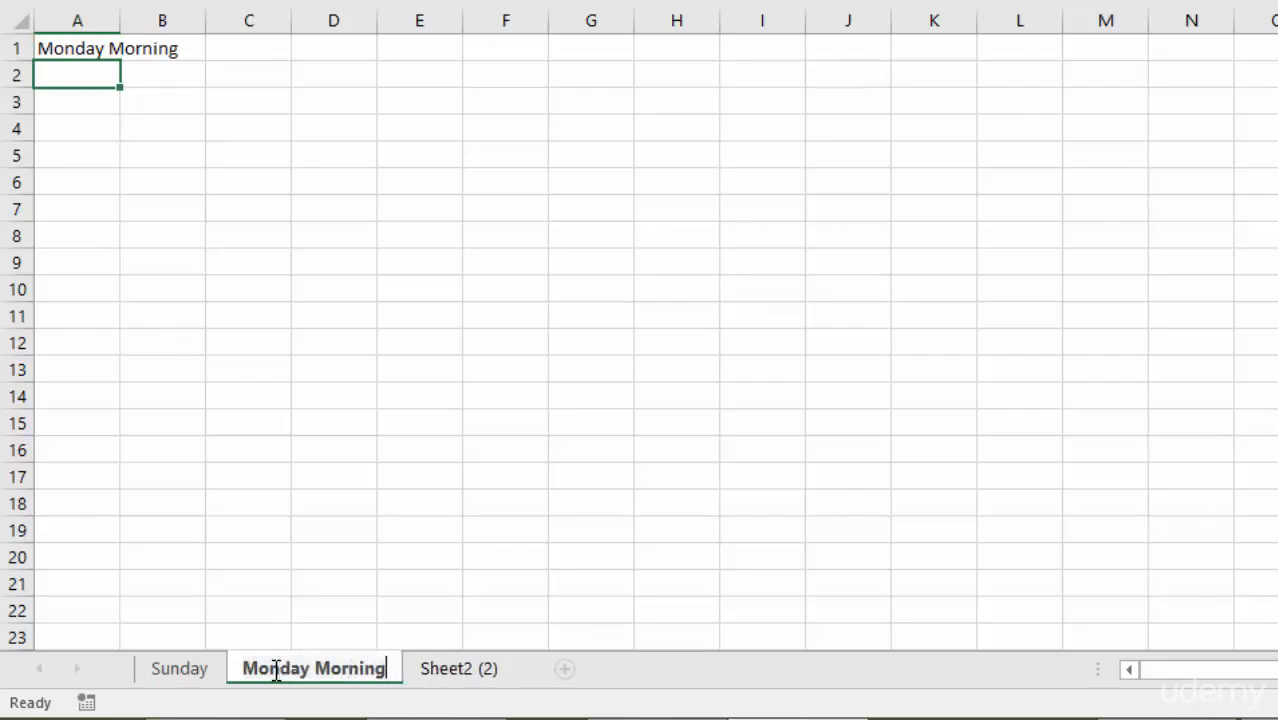
key("Return")
double_click(456, 668)
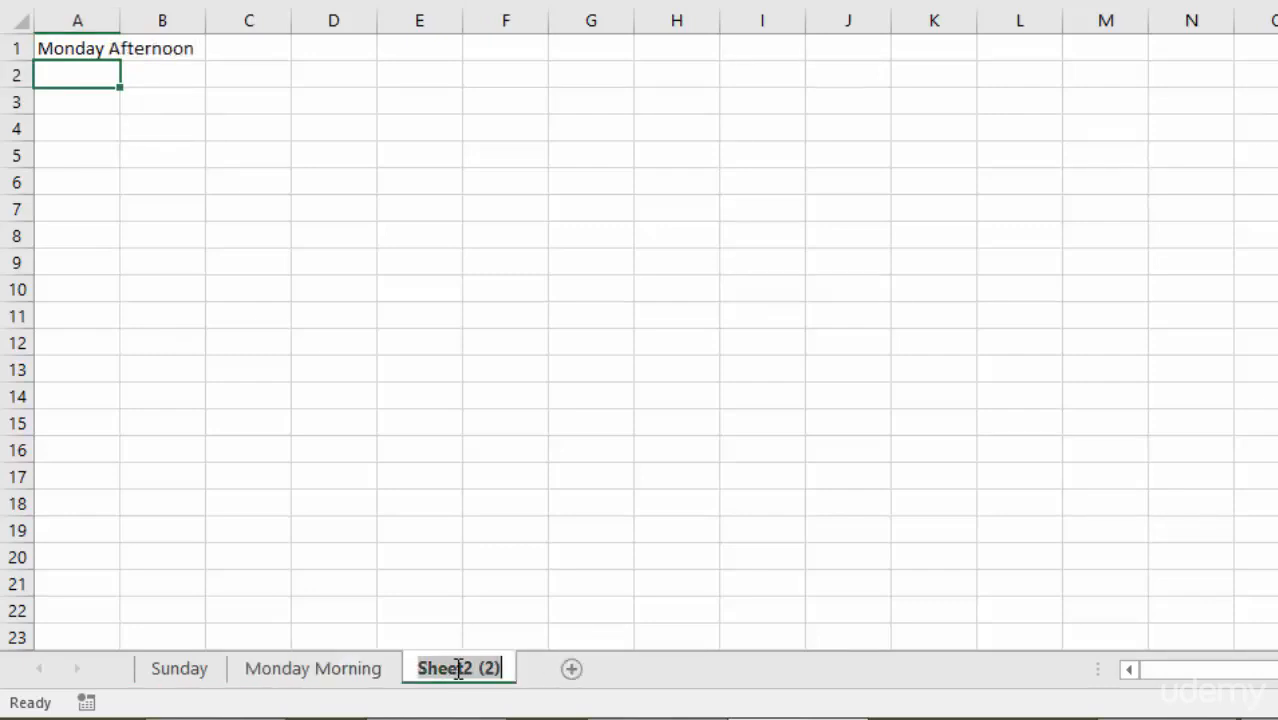
type("Monday")
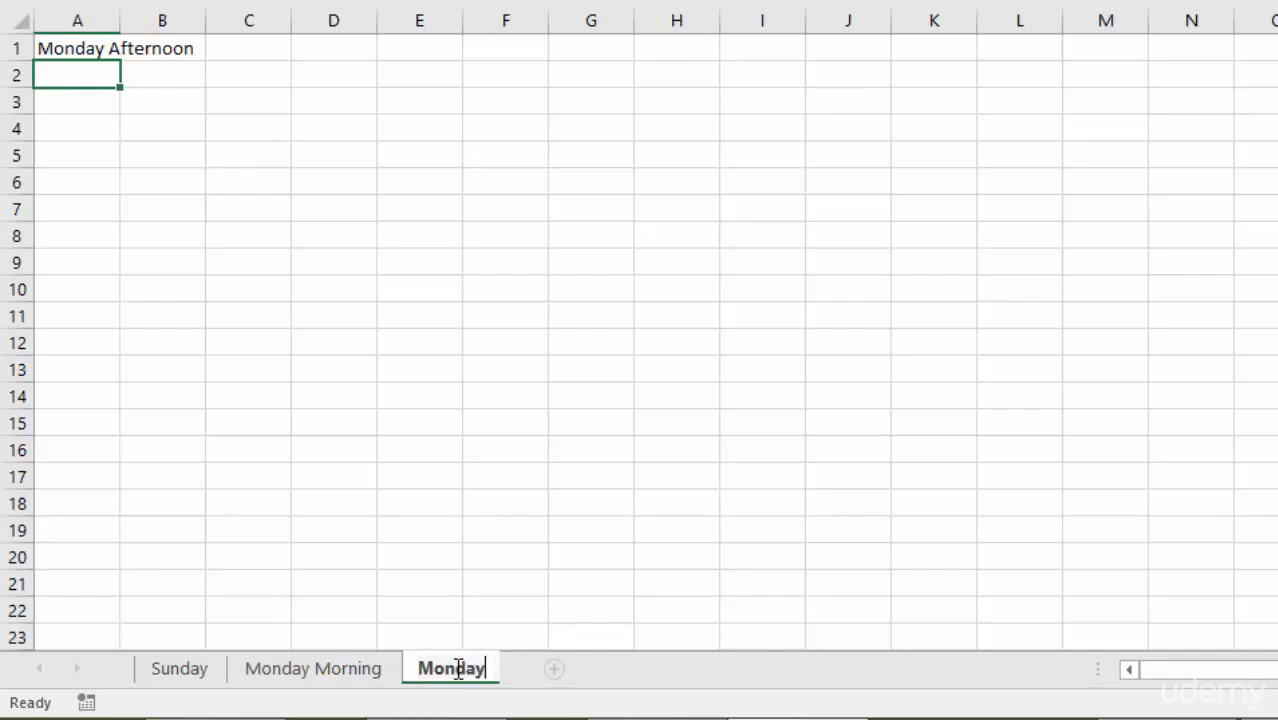
type(" Afternoon")
key("Return")
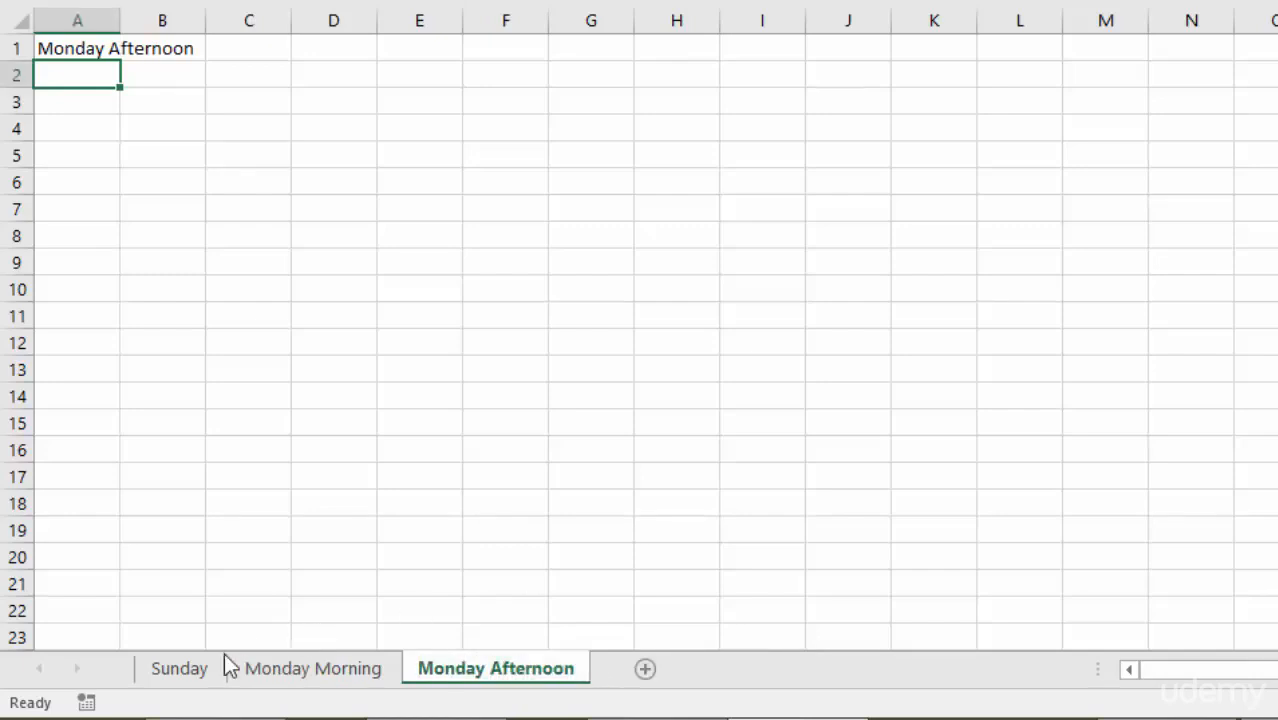
- Give the Sunday worksheet a light gold tab color from the theme colors
left_click(181, 680)
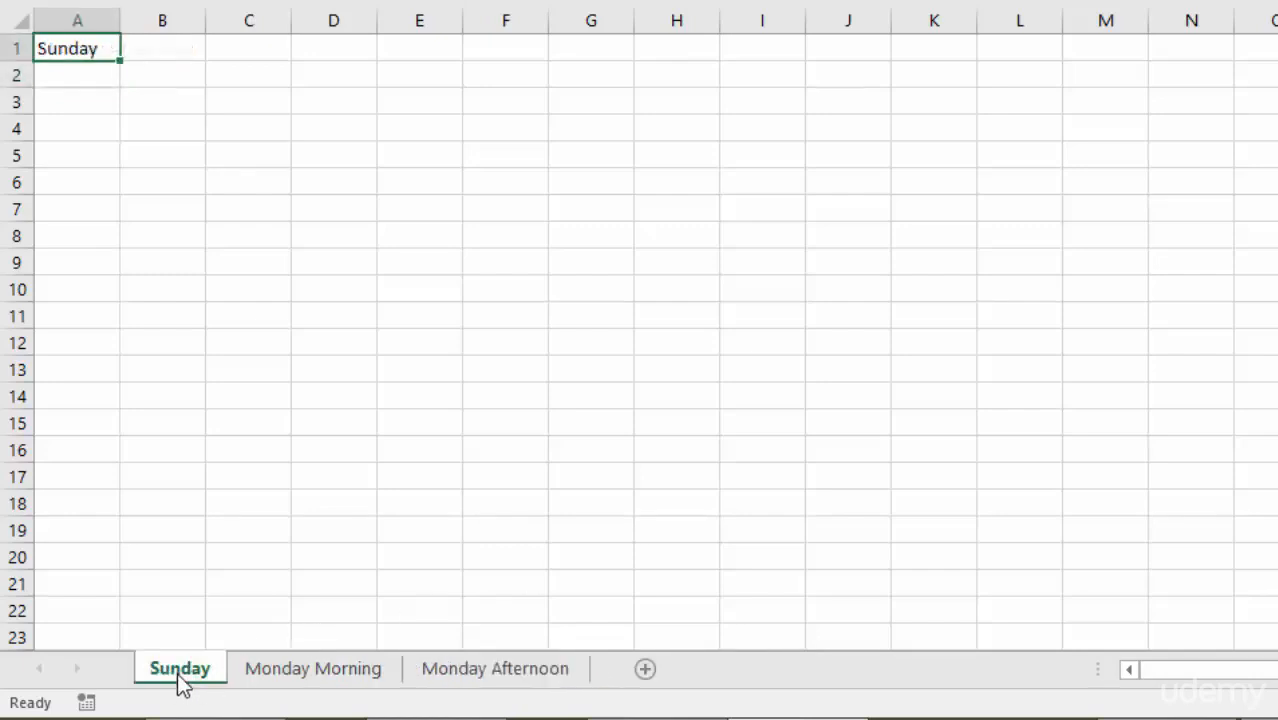
right_click(181, 680)
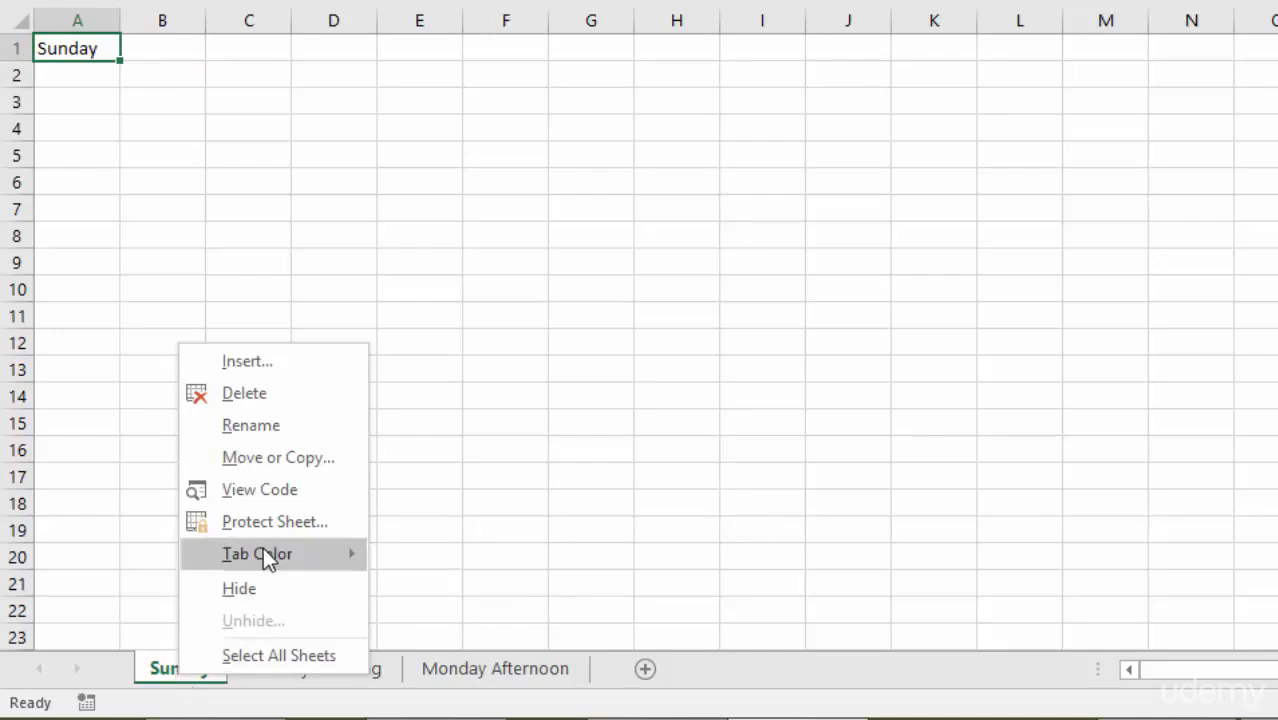
mouse_move(264, 550)
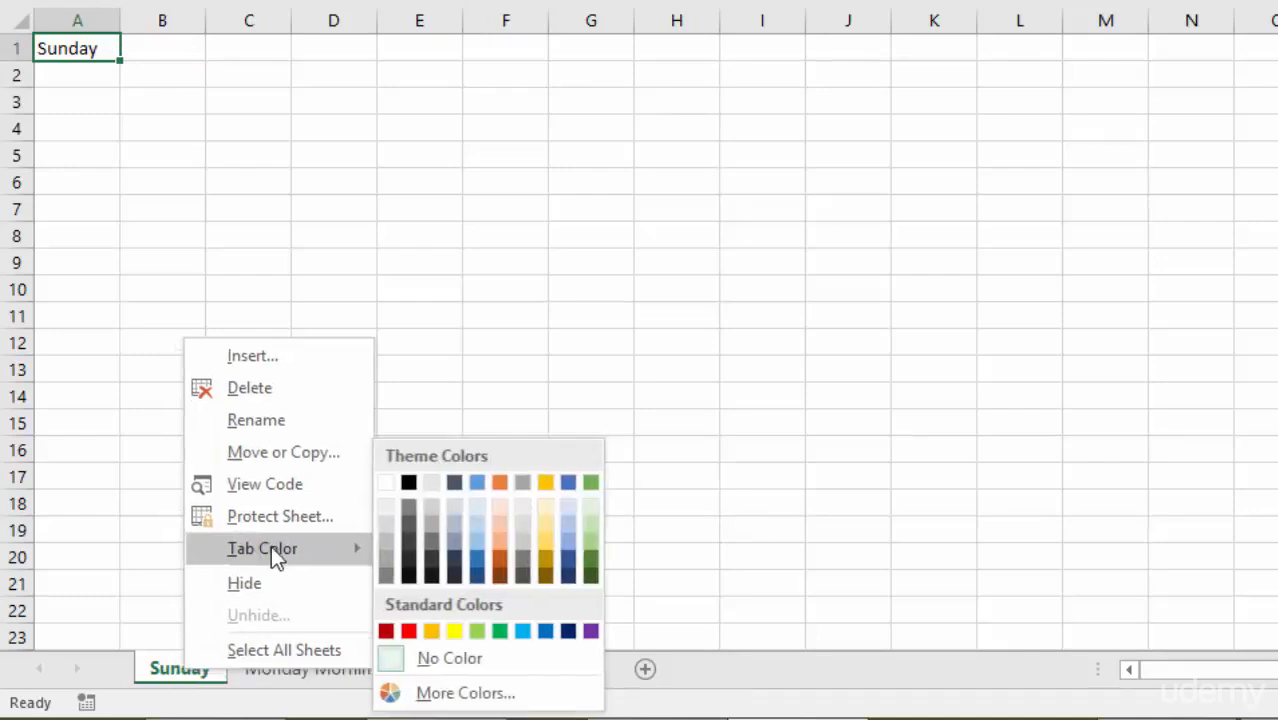
left_click(545, 545)
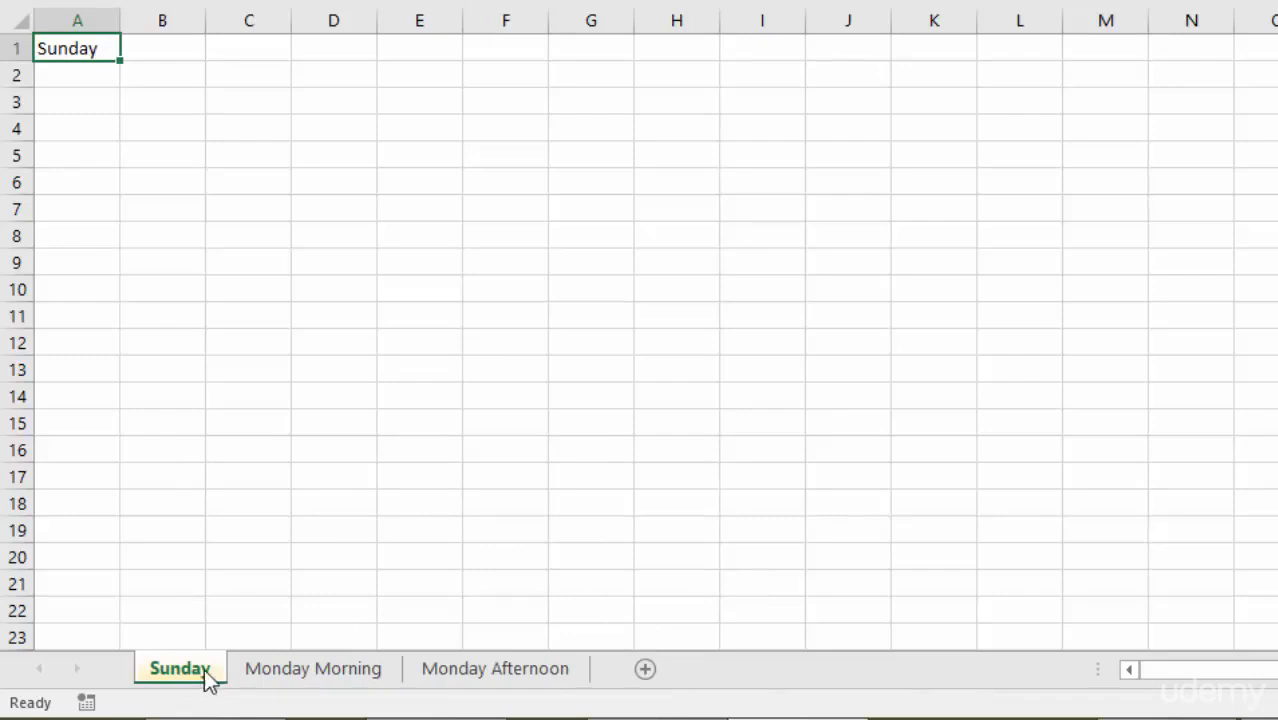
- Give the Monday Morning worksheet a dark gray tab color from the theme colors
left_click(310, 670)
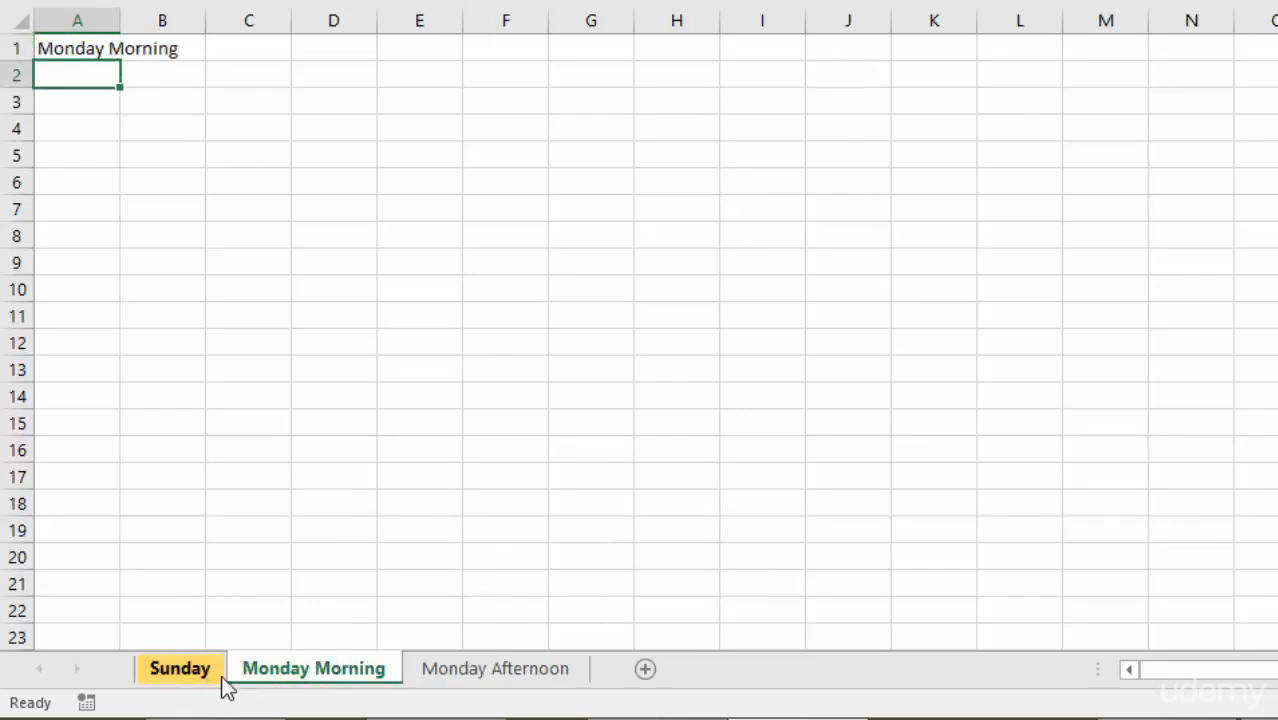
right_click(338, 666)
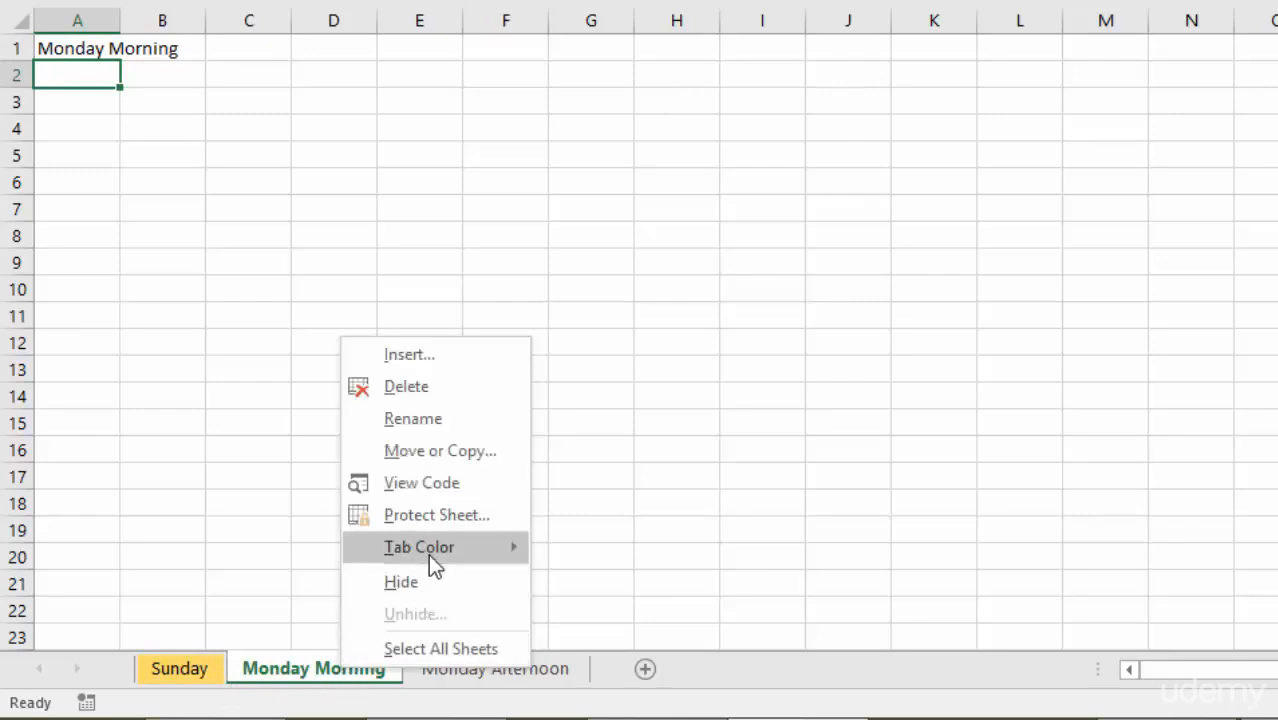
mouse_move(431, 547)
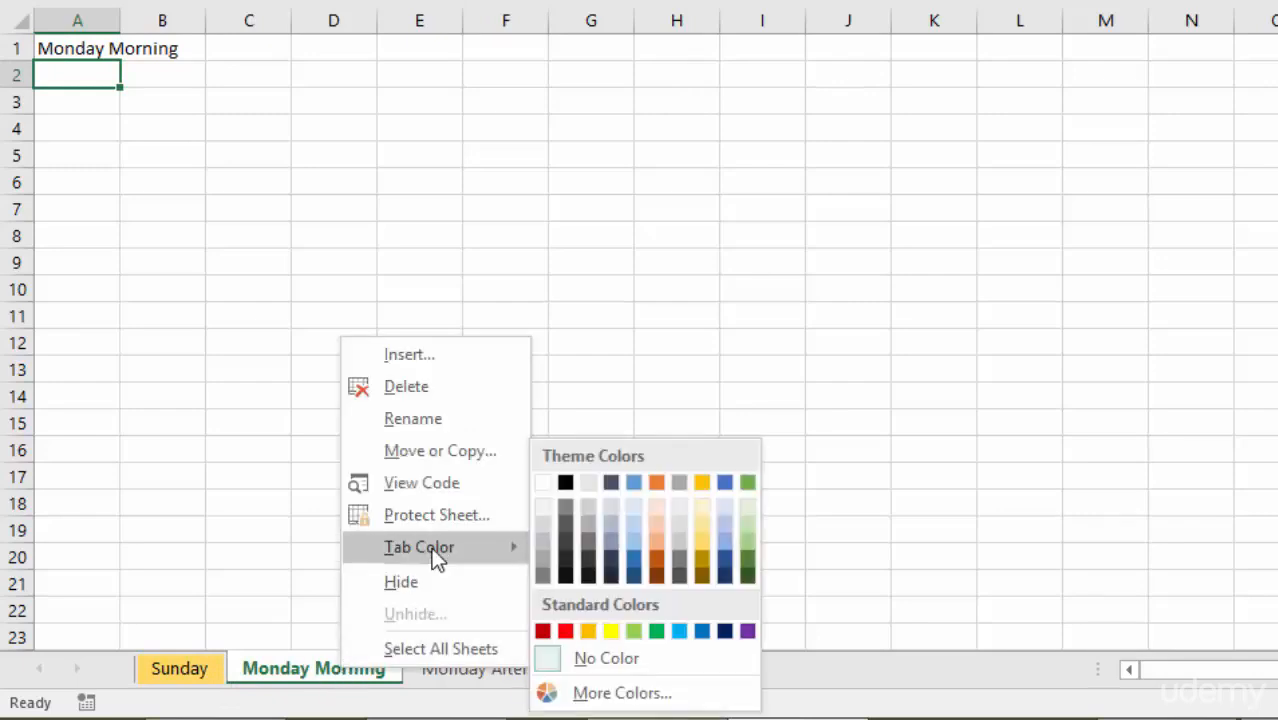
left_click(589, 560)
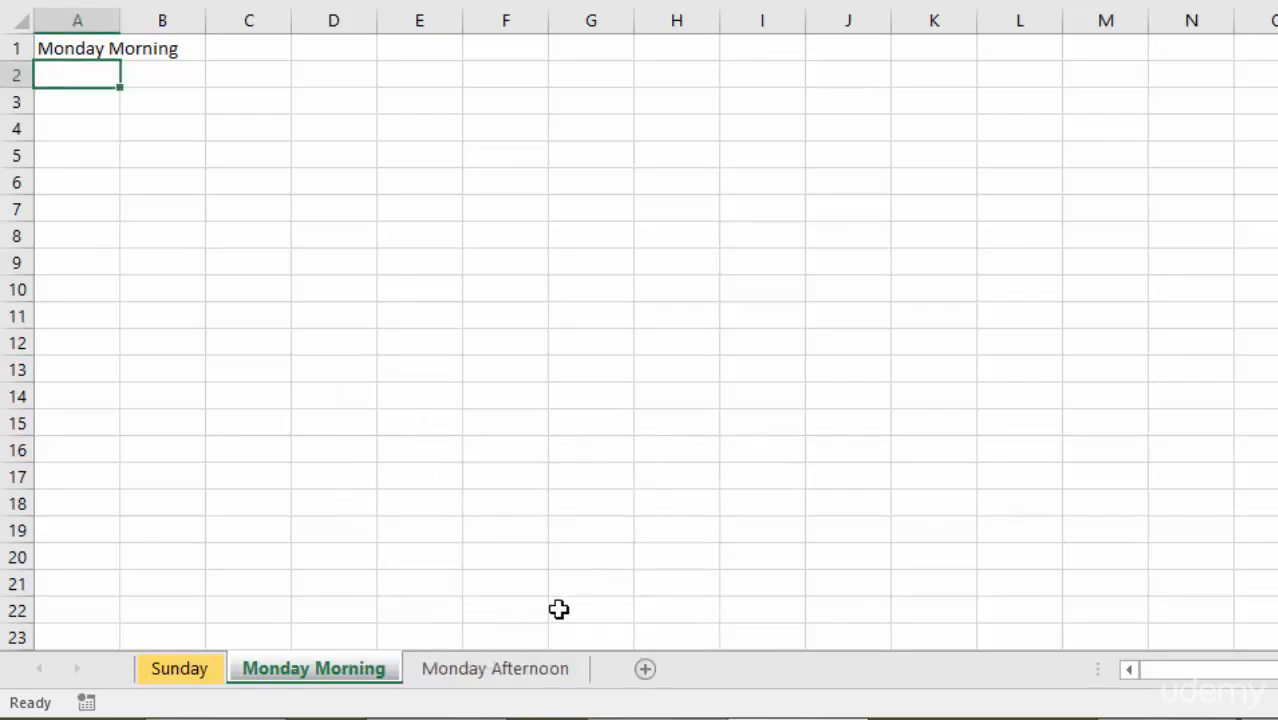
- Give the Monday Afternoon worksheet a dark blue tab color from the theme colors
left_click(485, 670)
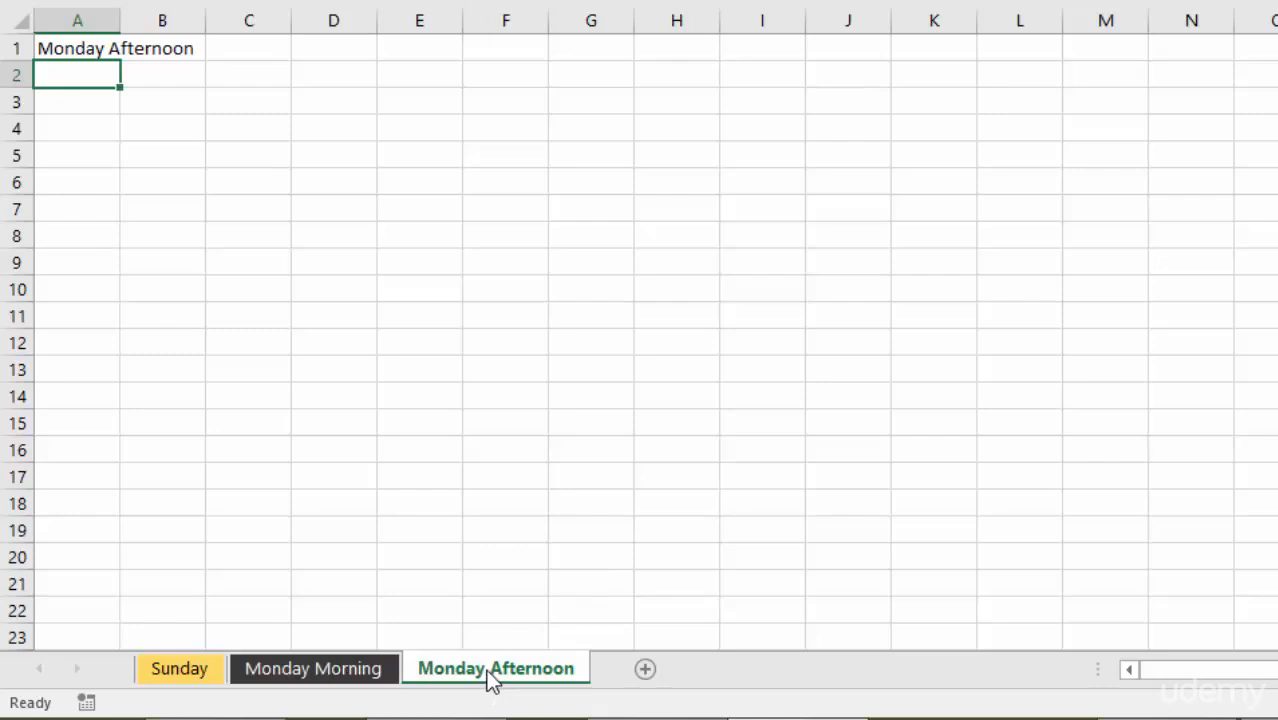
right_click(486, 669)
mouse_move(590, 552)
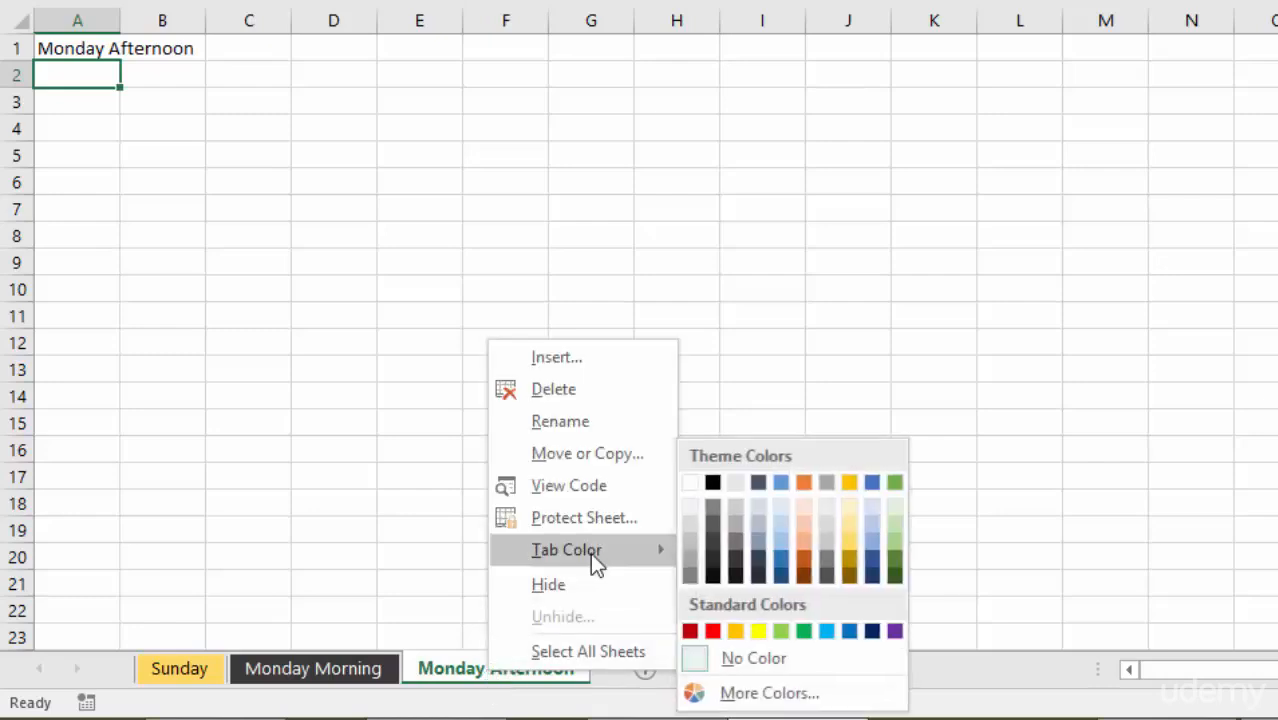
left_click(779, 577)
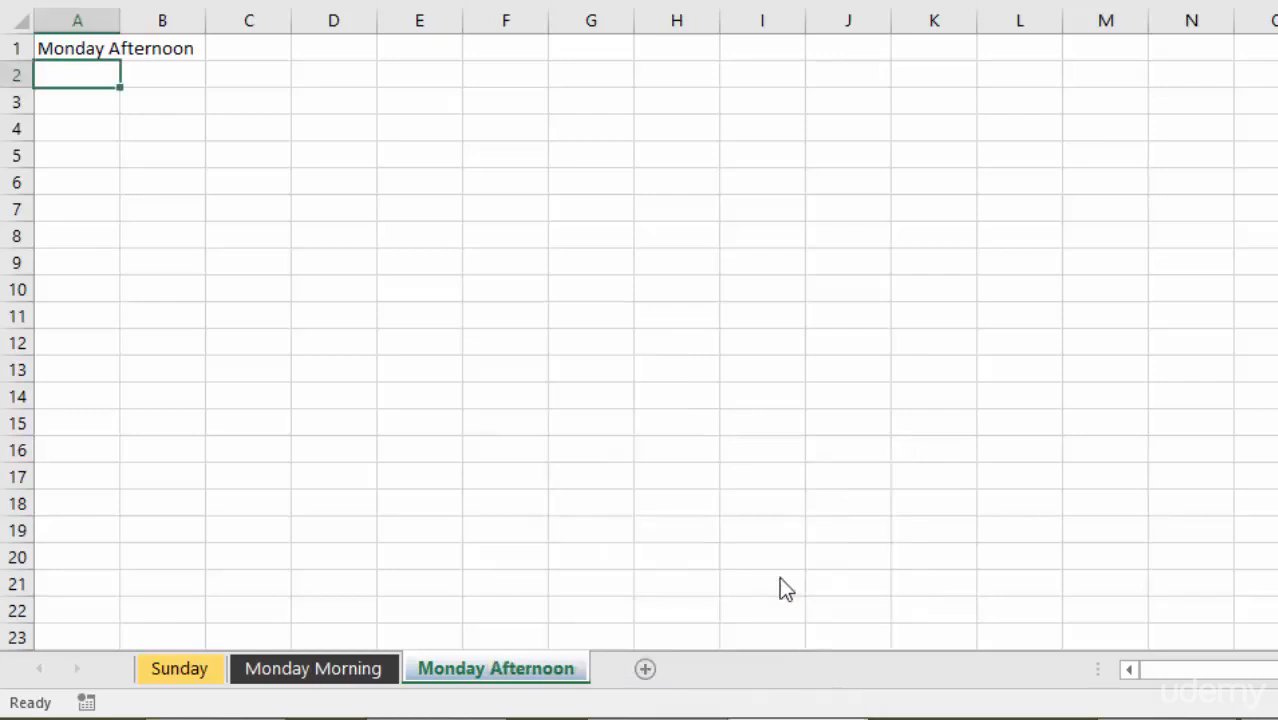
left_click(322, 672)
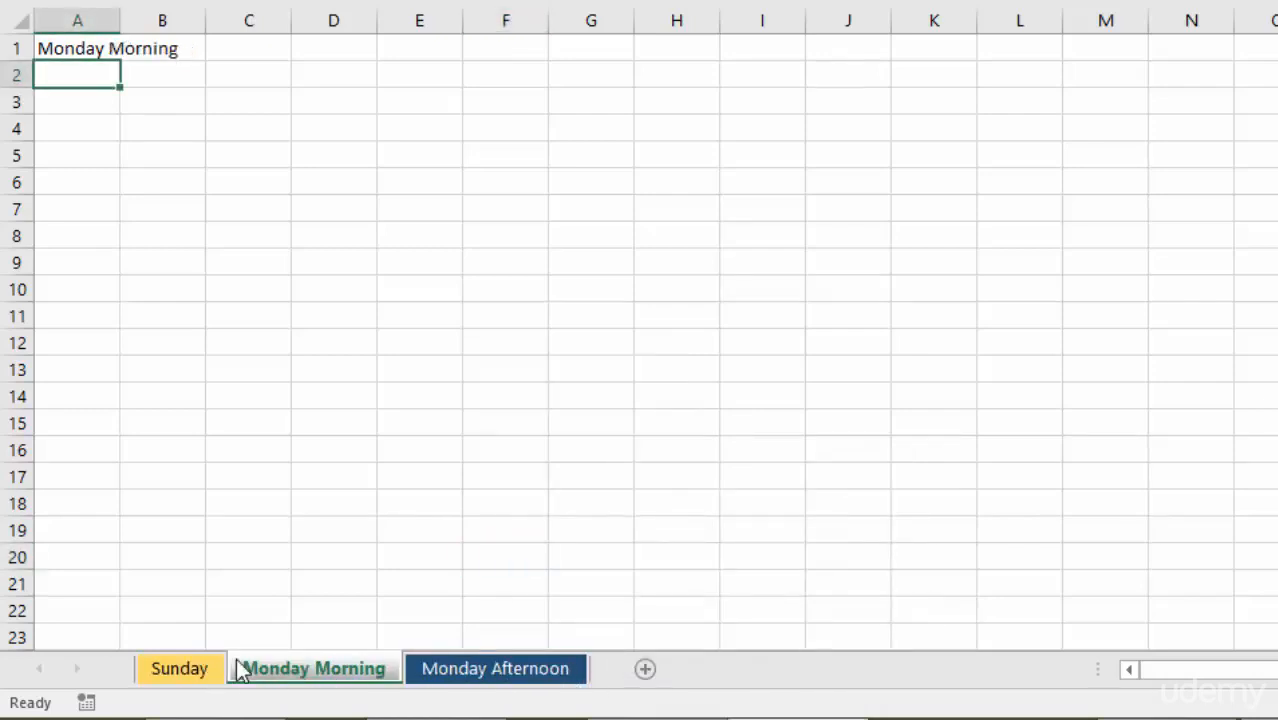
- On the Sunday sheet, enter 12 in A2 and 13 in A3, and extend the number series down to A13
left_click(184, 670)
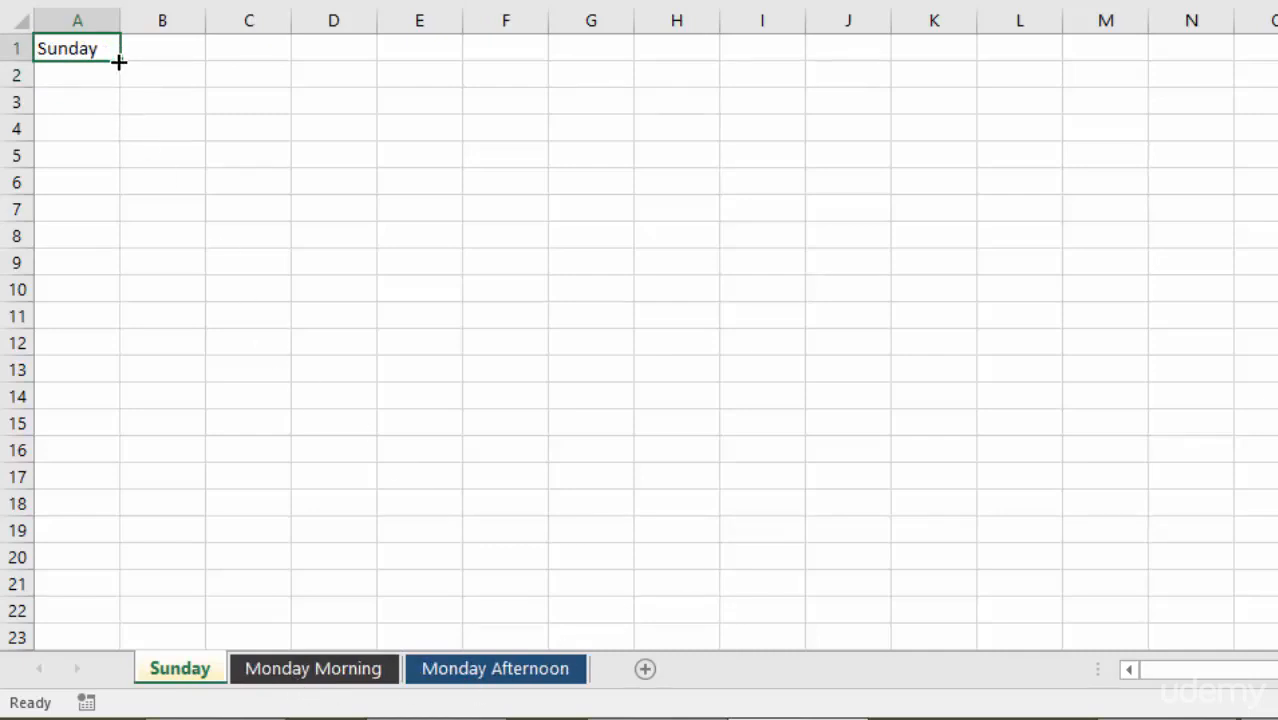
left_click(77, 82)
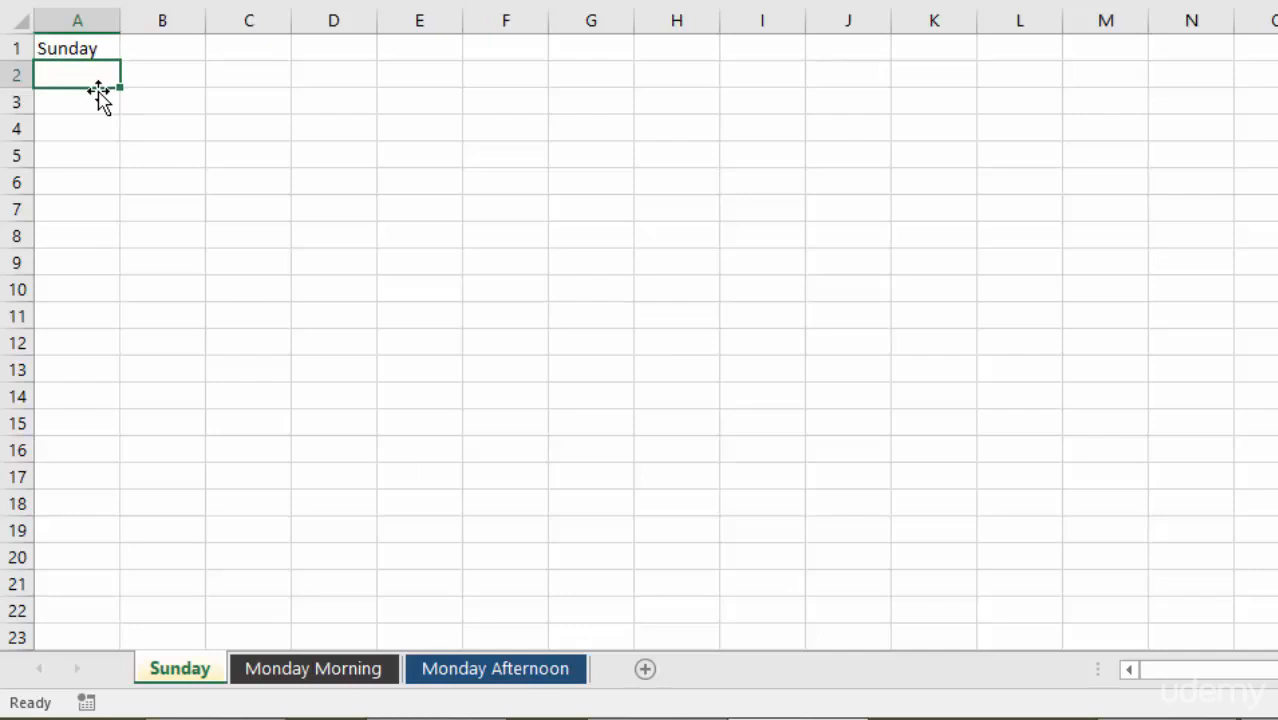
type("12")
key("Return")
type("13")
key("Return")
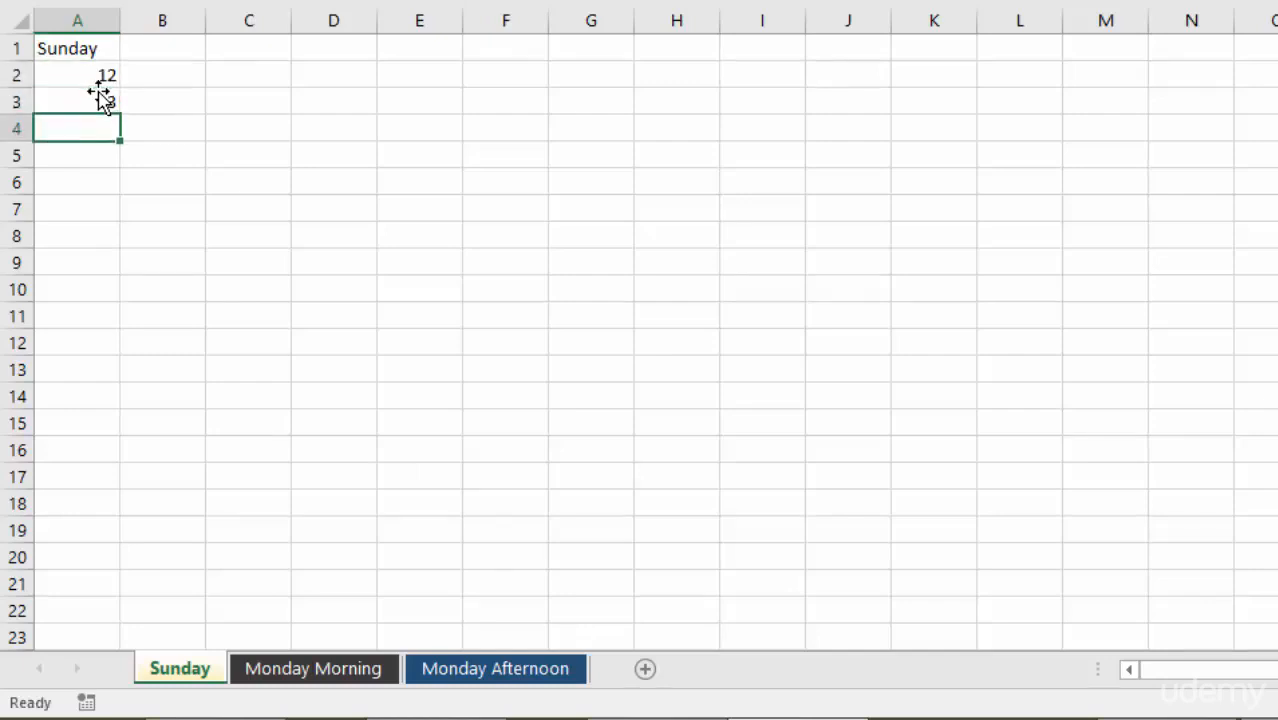
left_click_drag(94, 77, 120, 384)
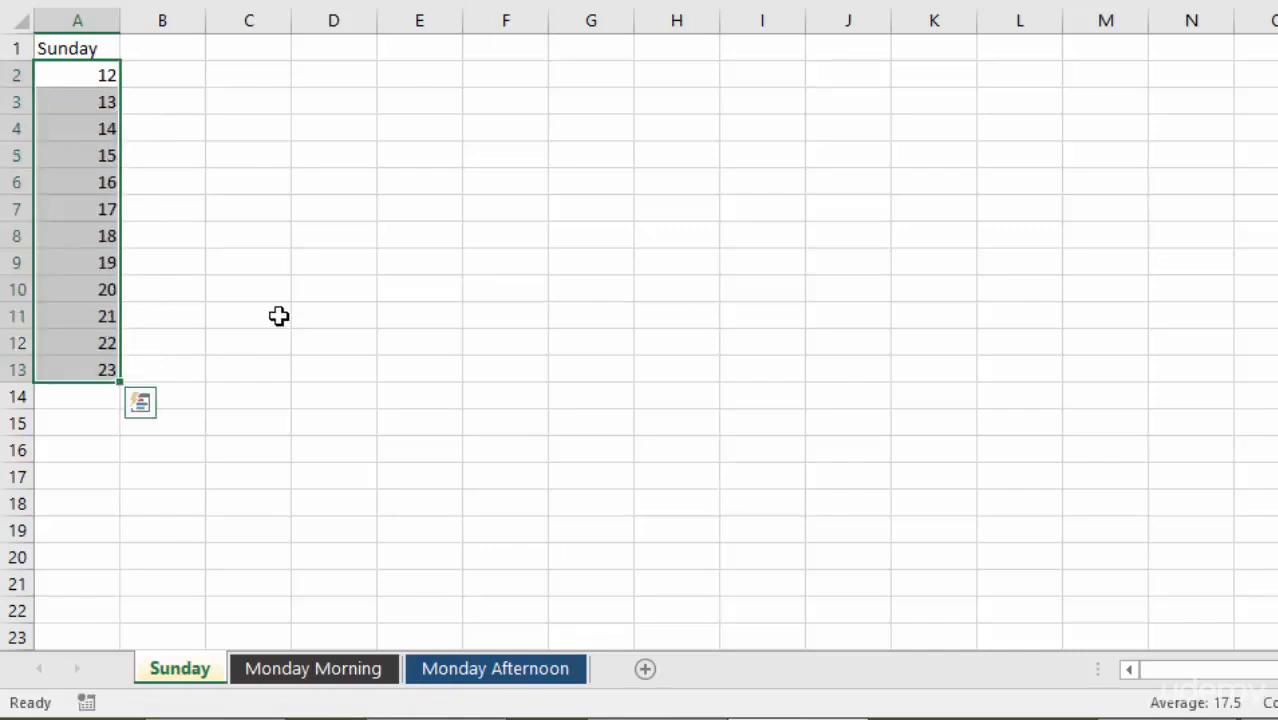
left_click(280, 281)
key("ctrl+Home")
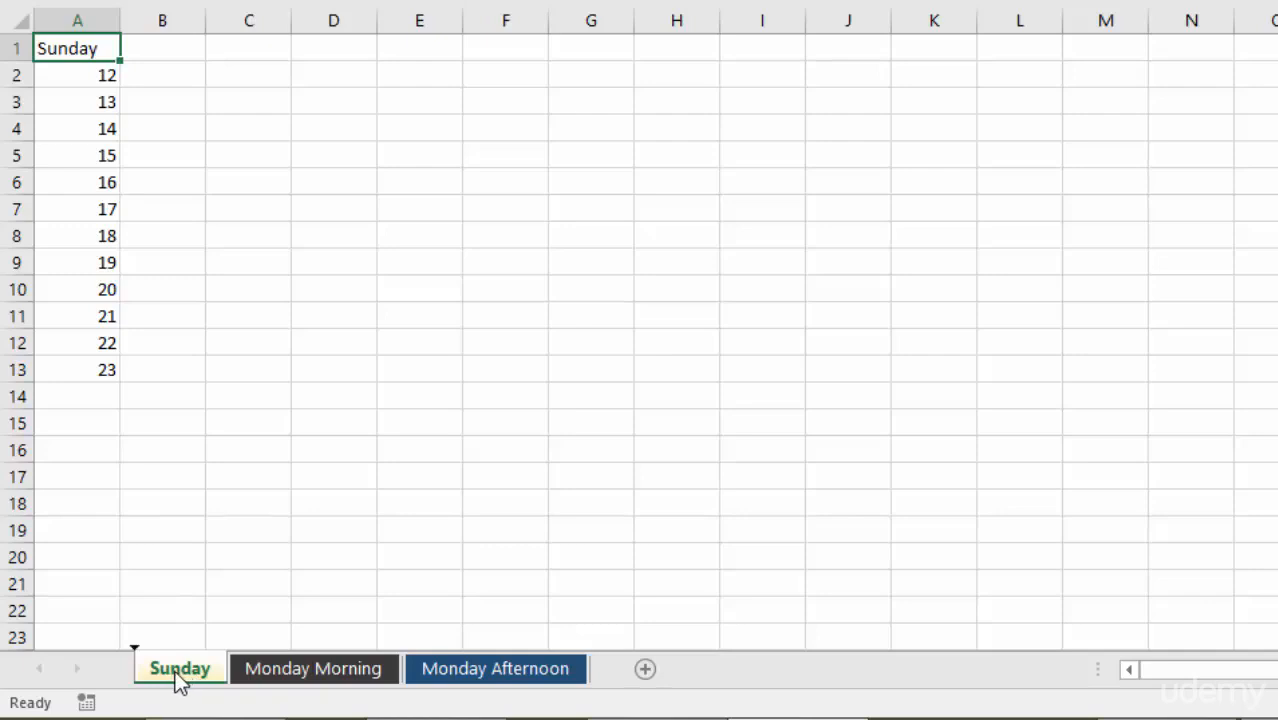
- Duplicate the Sunday sheet directly after the original and compare the copy with it
left_click_drag(179, 678, 255, 680)
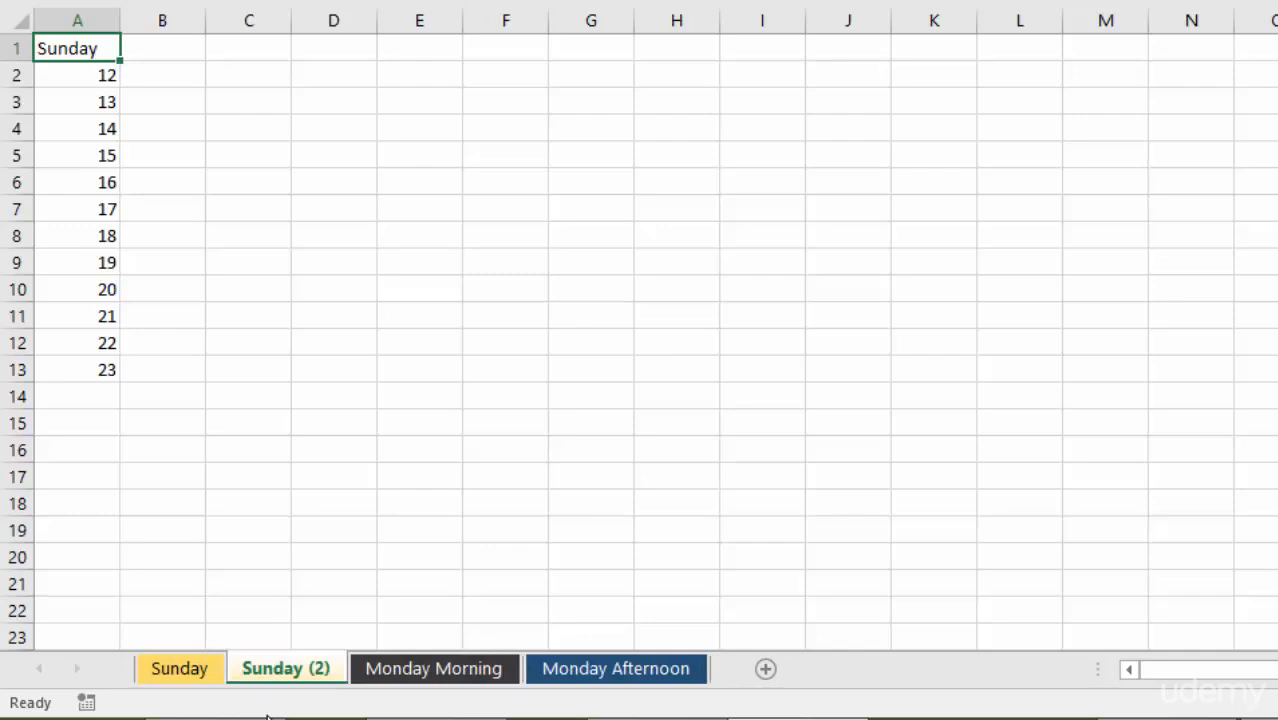
left_click(175, 670)
left_click(283, 670)
- Permanently delete the duplicate of the Sunday sheet from the workbook
right_click(283, 676)
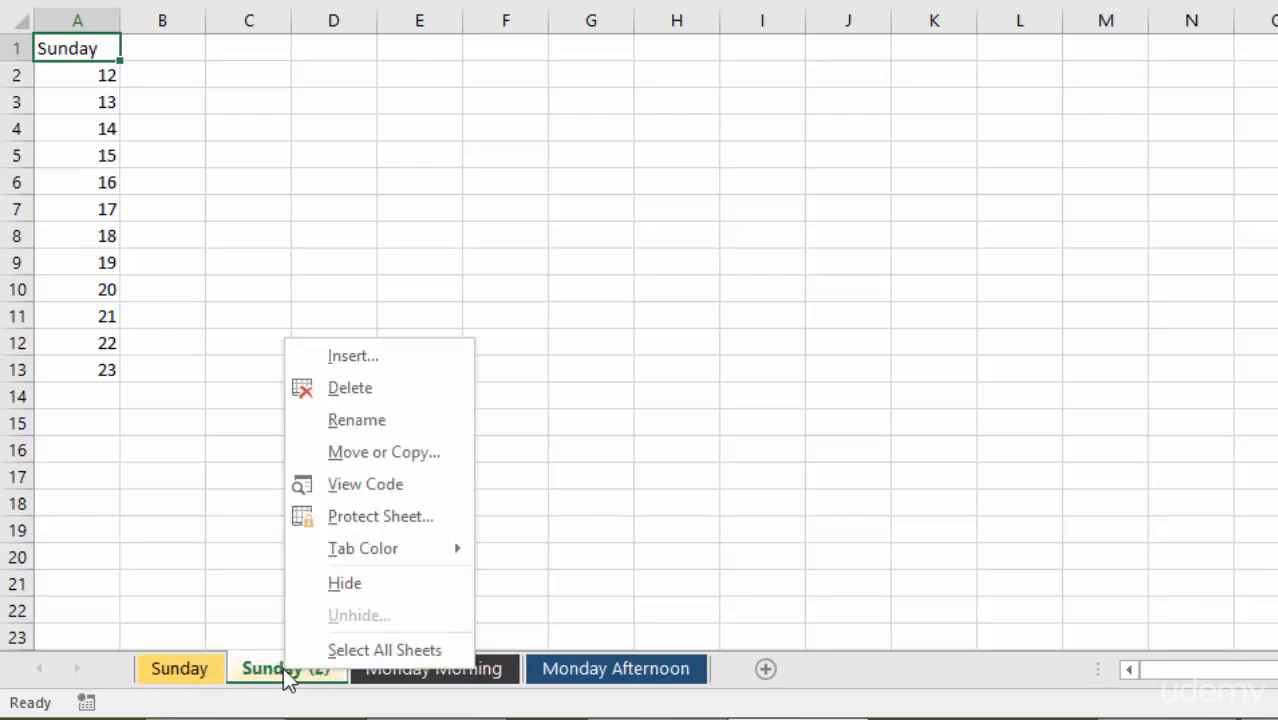
left_click(367, 397)
left_click(864, 318)
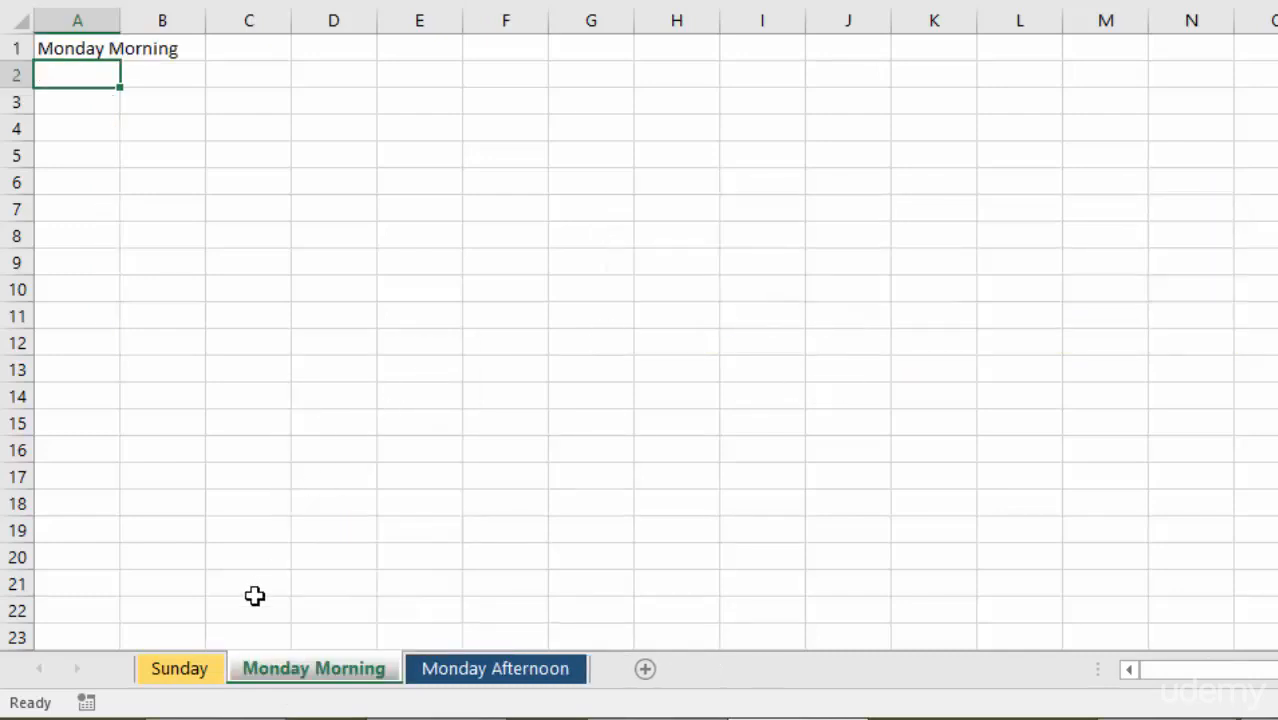
- Create a copy of the Sunday sheet at the end of Book4 and compare it with the original
right_click(172, 672)
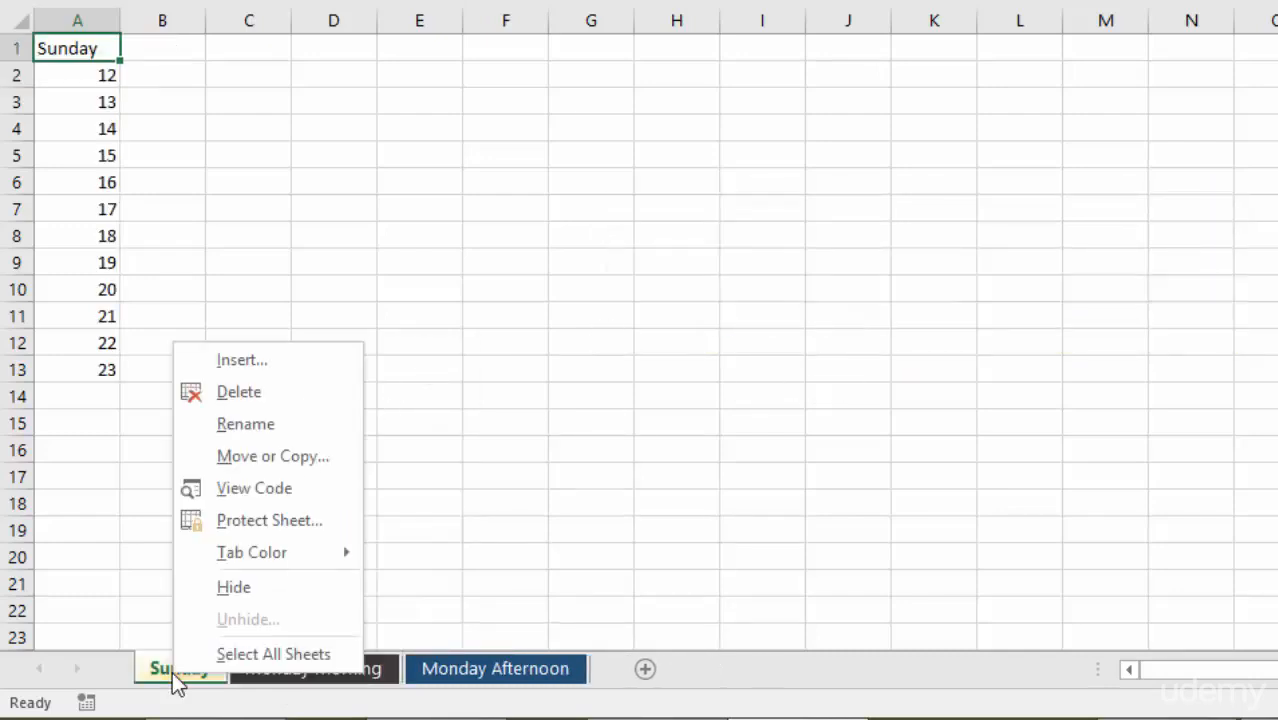
left_click(267, 457)
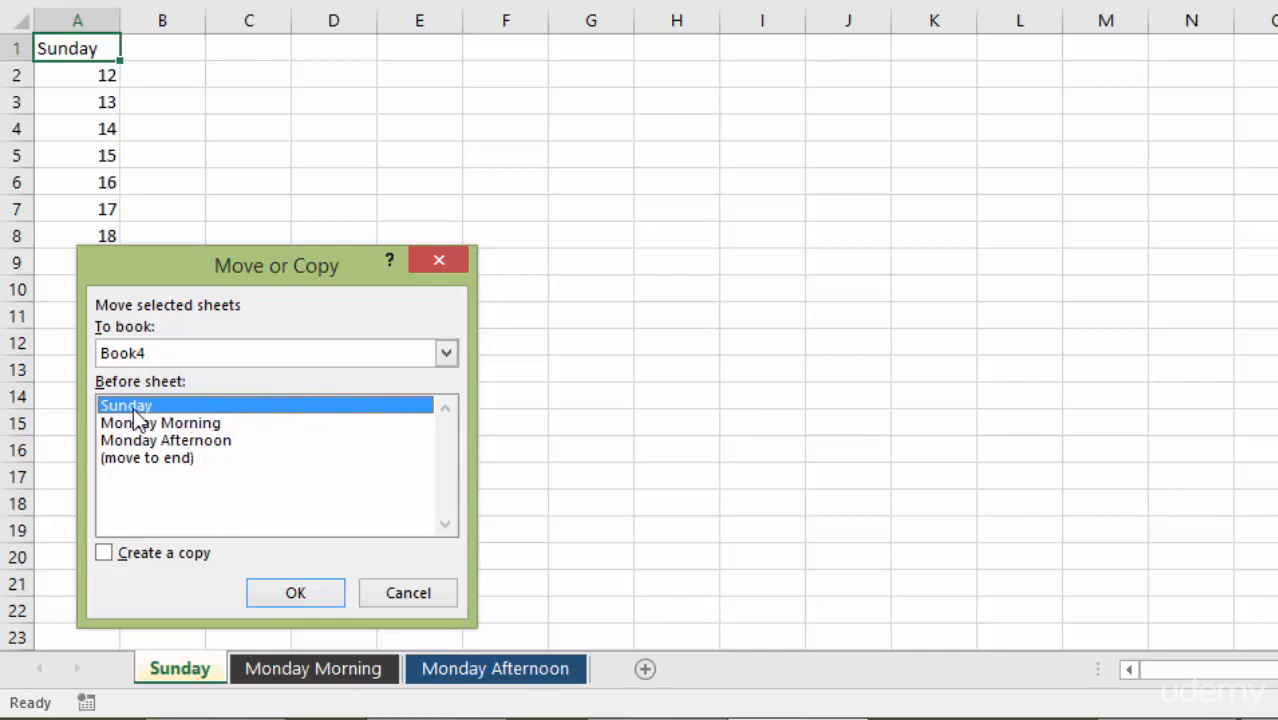
left_click(160, 458)
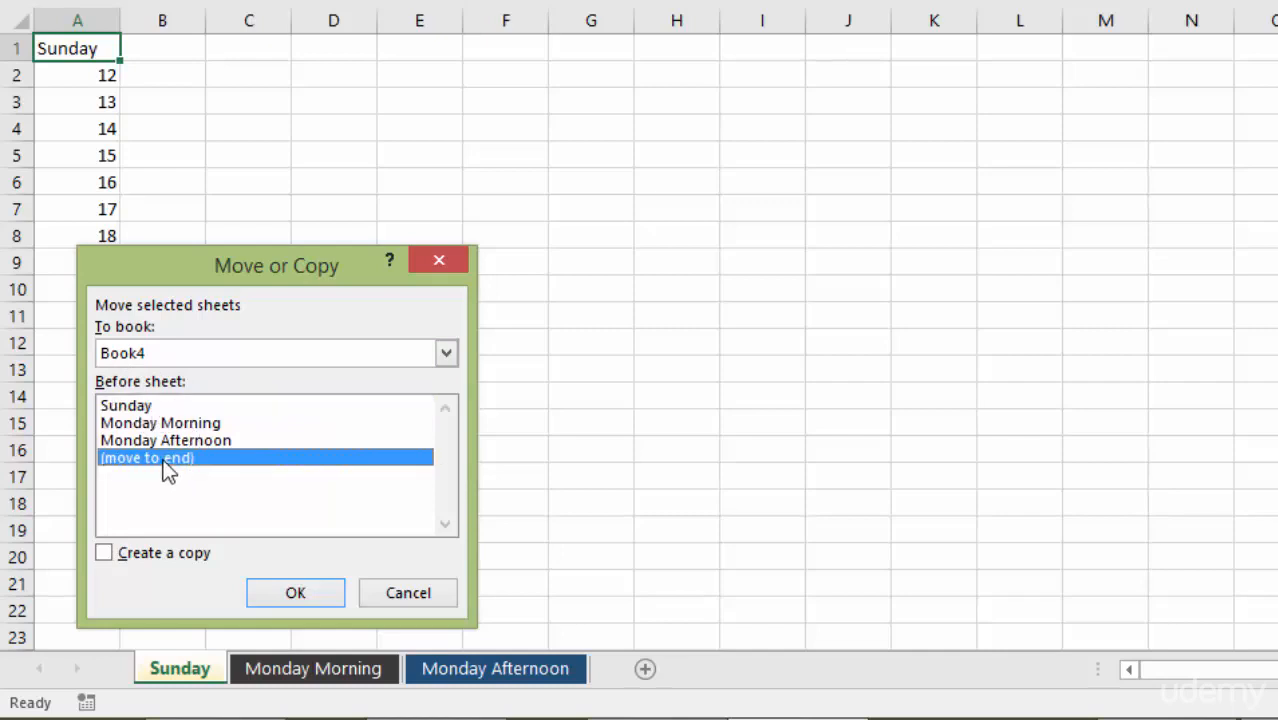
left_click(105, 555)
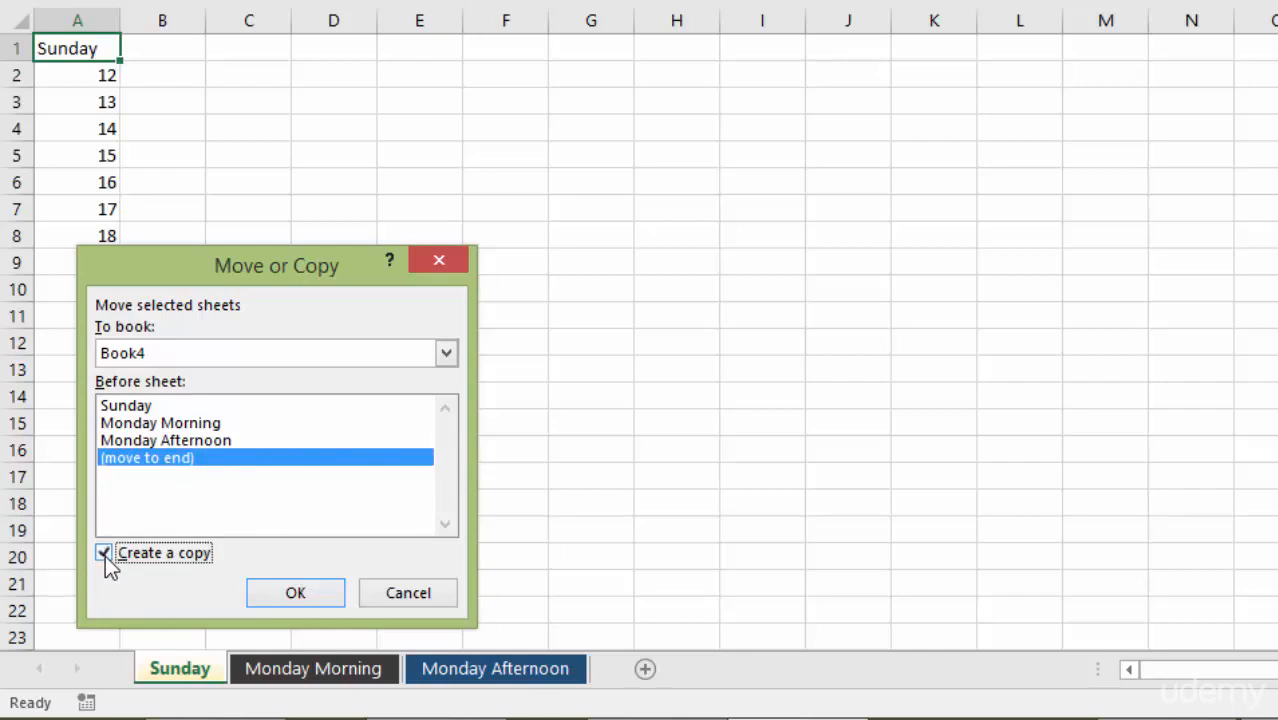
left_click(292, 597)
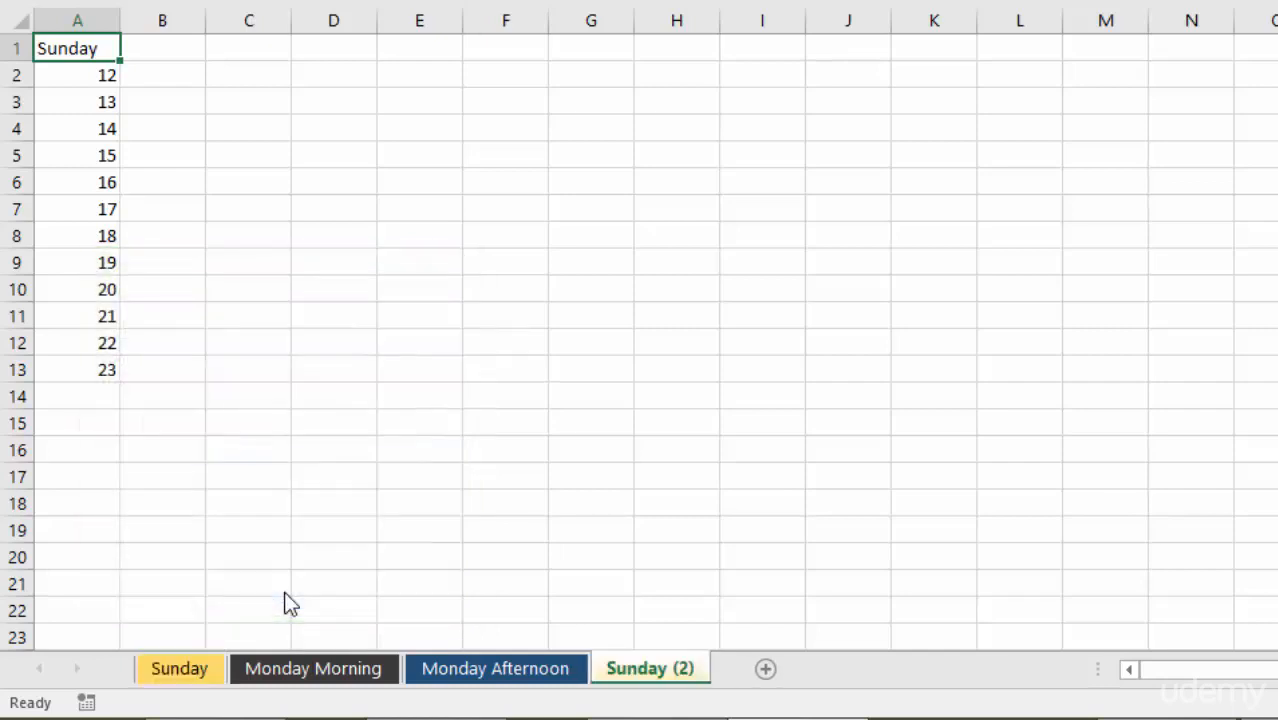
left_click(182, 669)
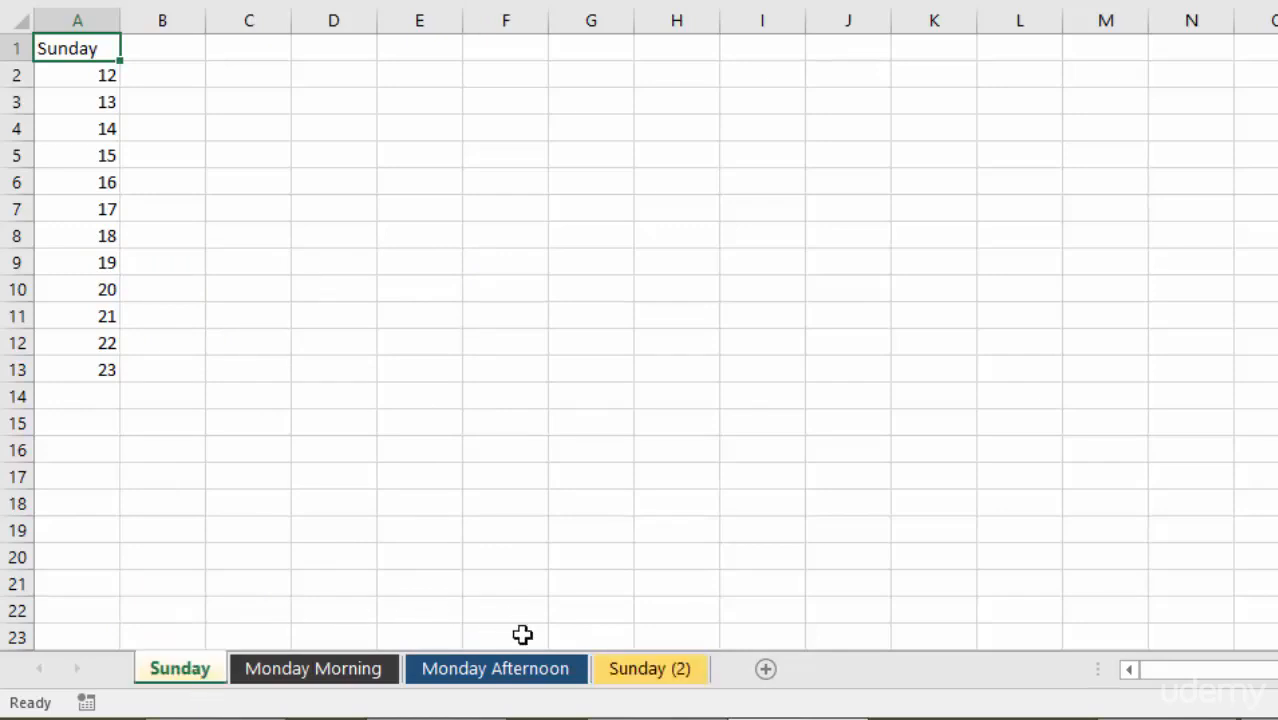
left_click(638, 671)
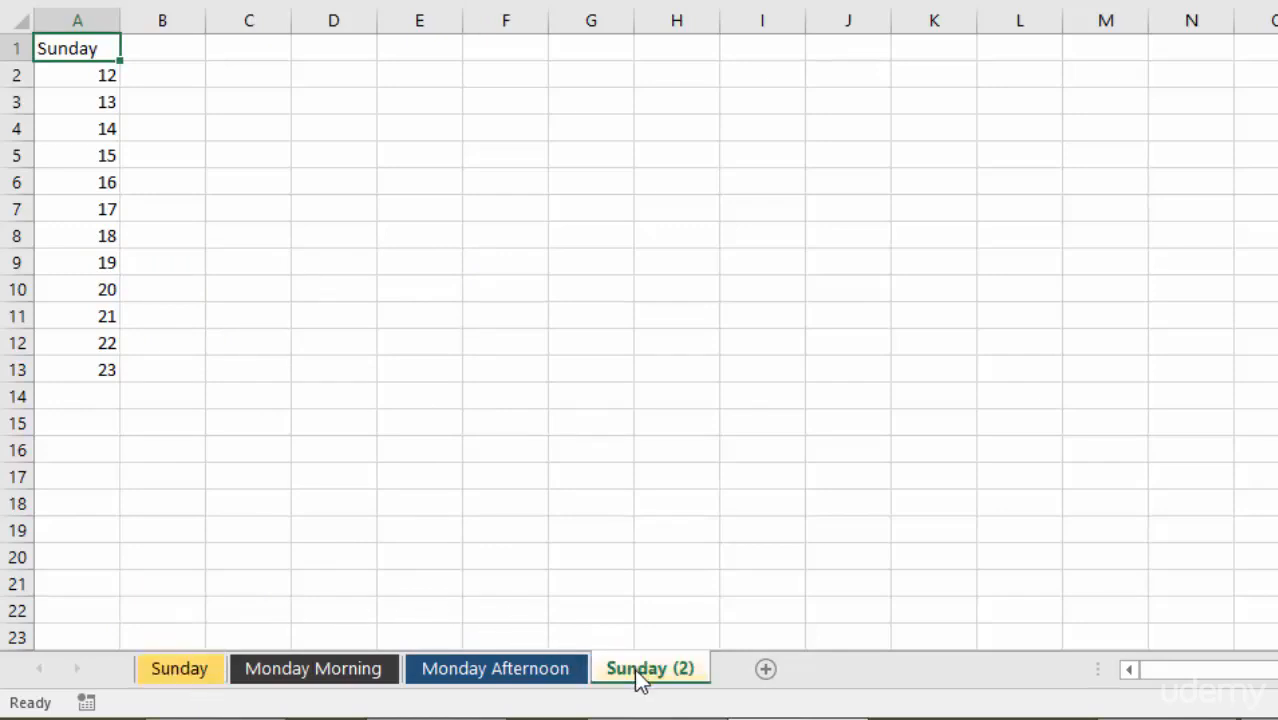
- Permanently delete the Sunday (2) sheet from the end of the workbook
right_click(697, 680)
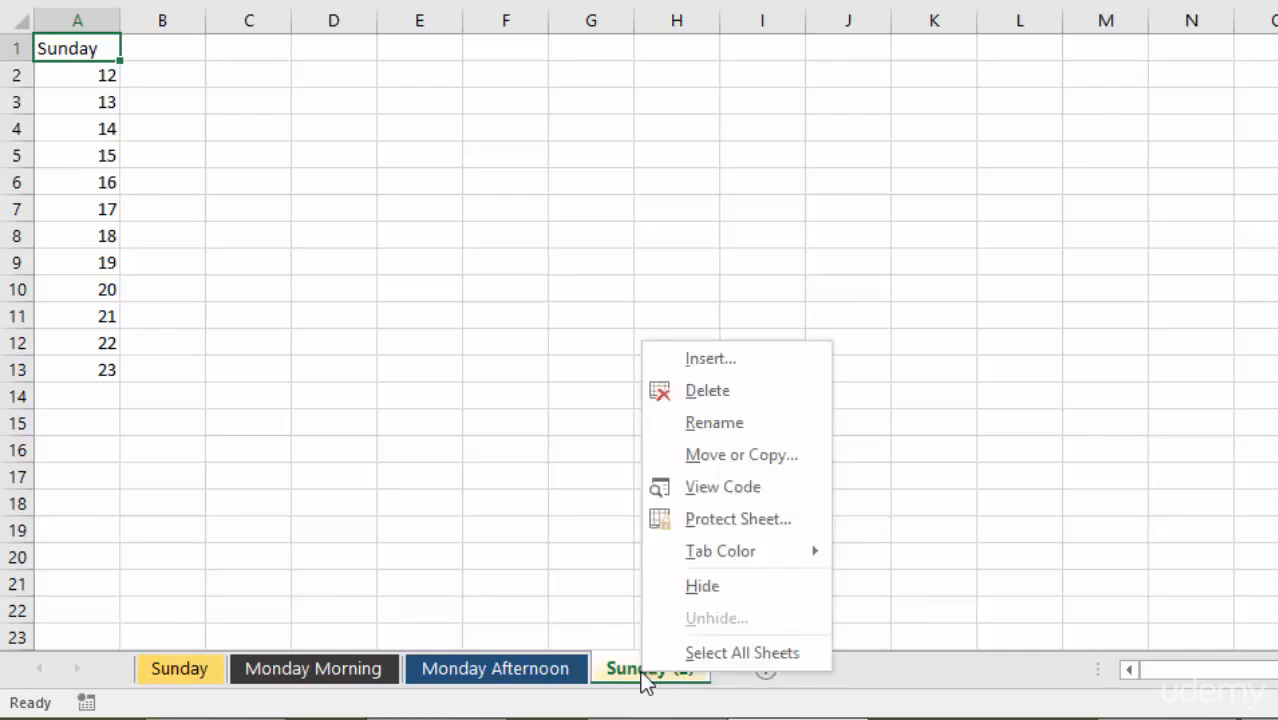
left_click(739, 393)
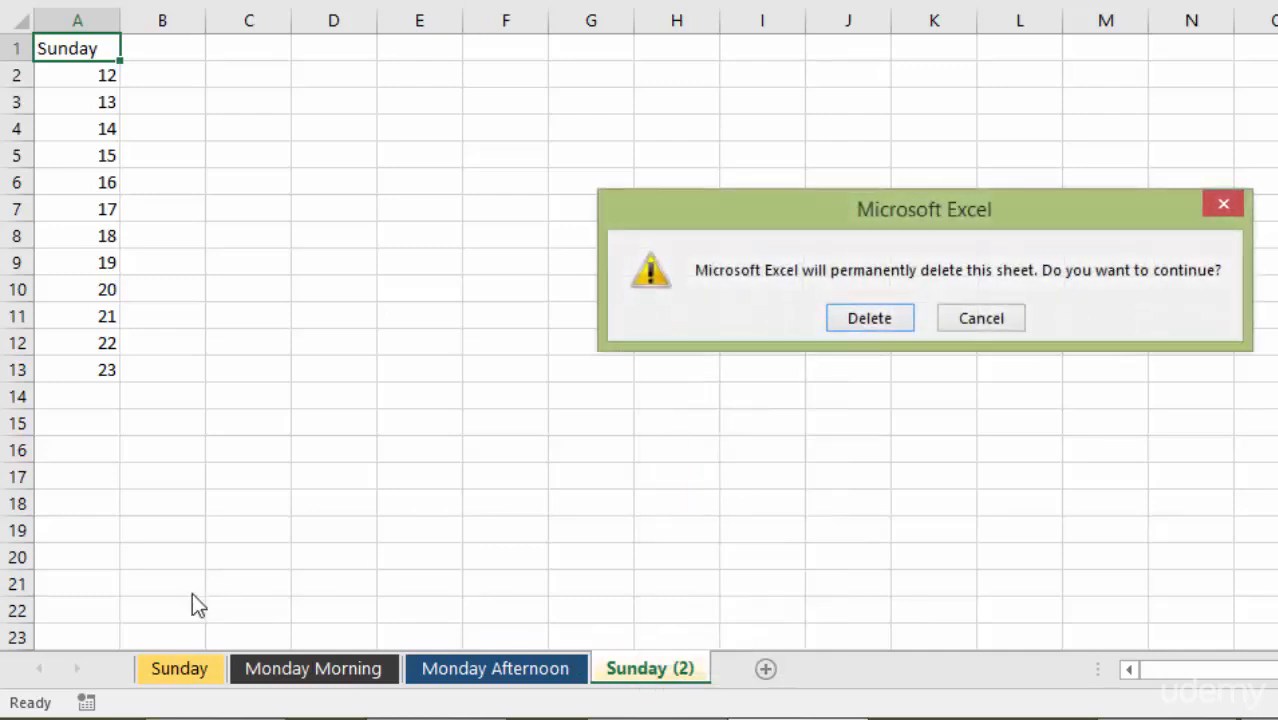
left_click(882, 318)
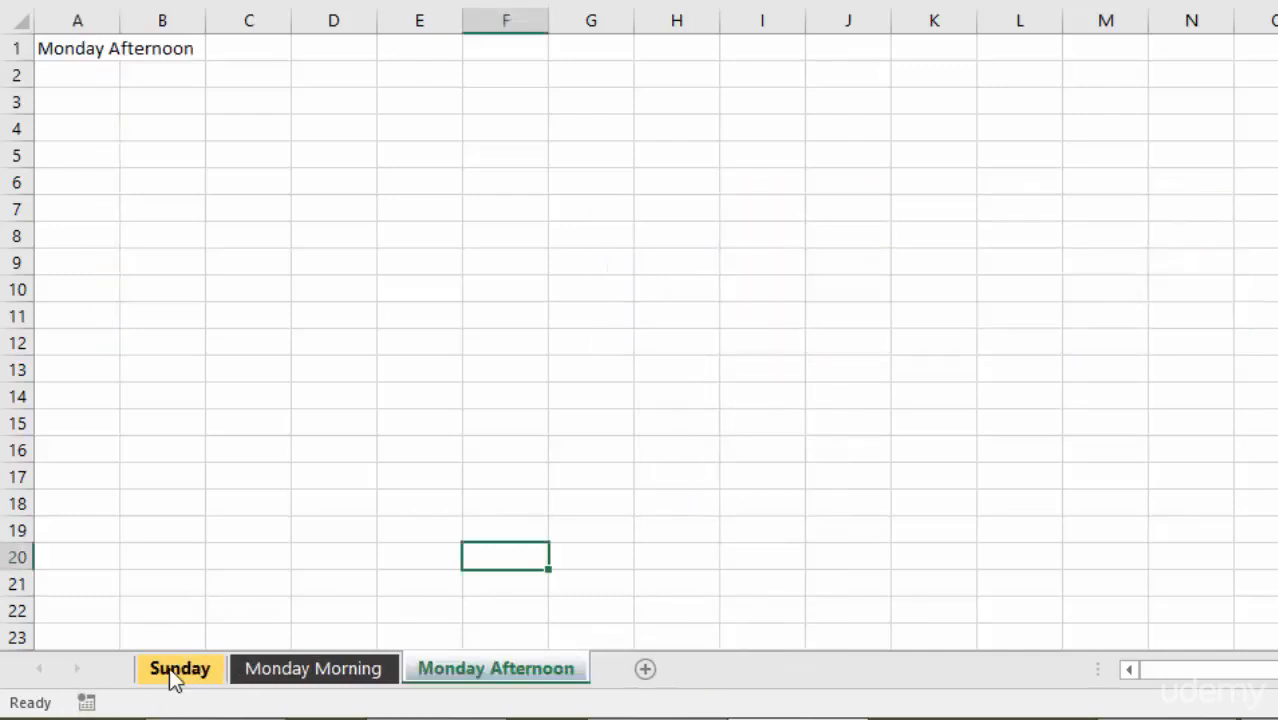
- Move the original Sunday sheet to the end of the workbook without copying it, and return it to the first position
mouse_move(173, 670)
left_mouse_down()
mouse_move(603, 677)
mouse_move(146, 676)
left_mouse_up()
right_click(193, 676)
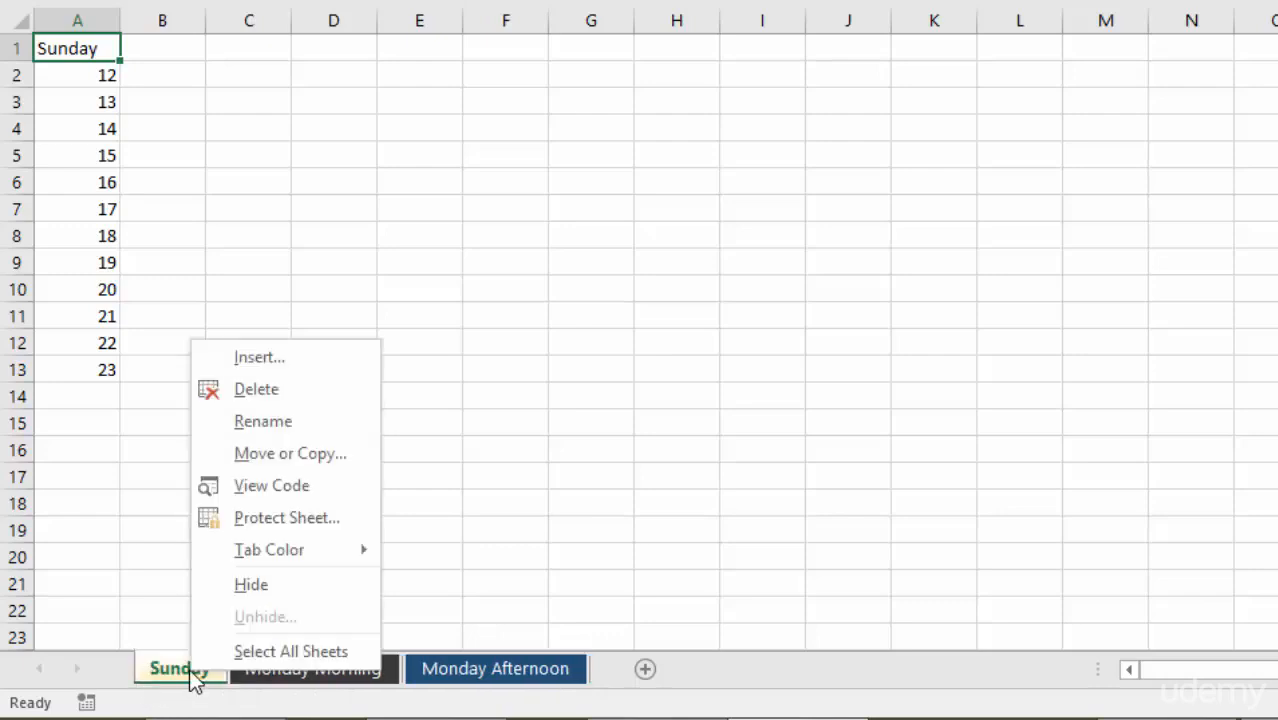
left_click(262, 460)
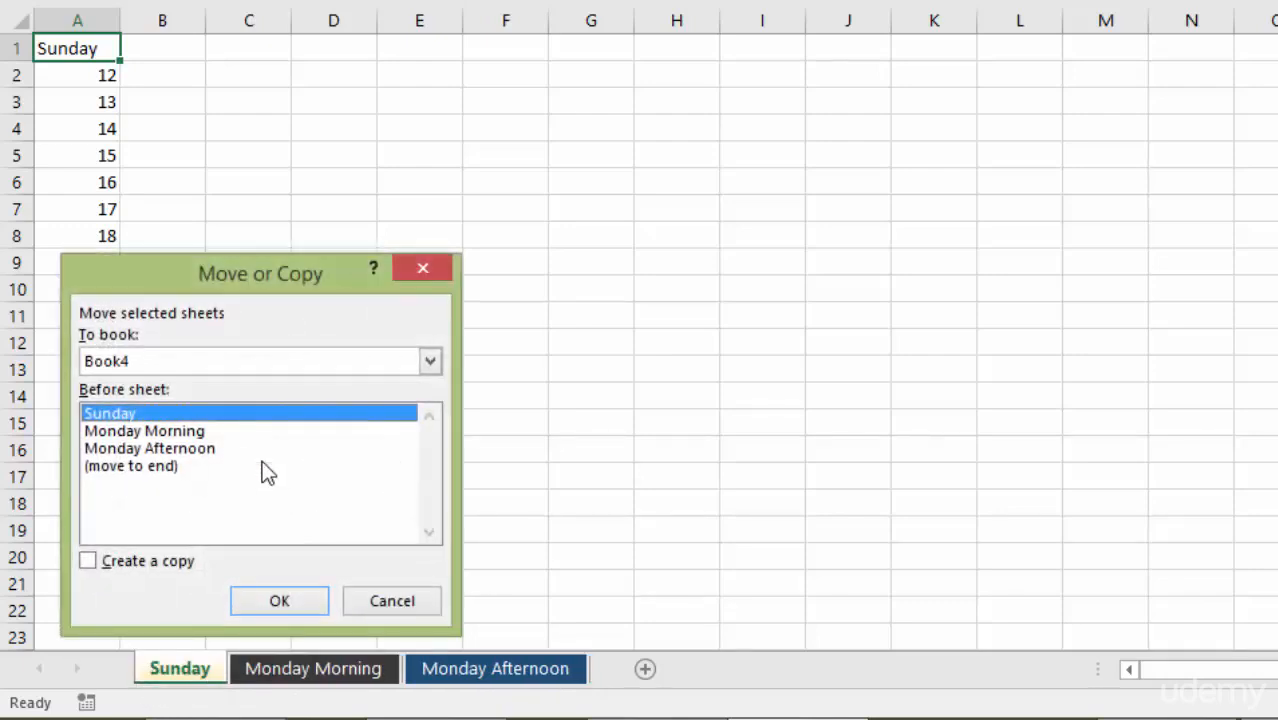
left_click(155, 468)
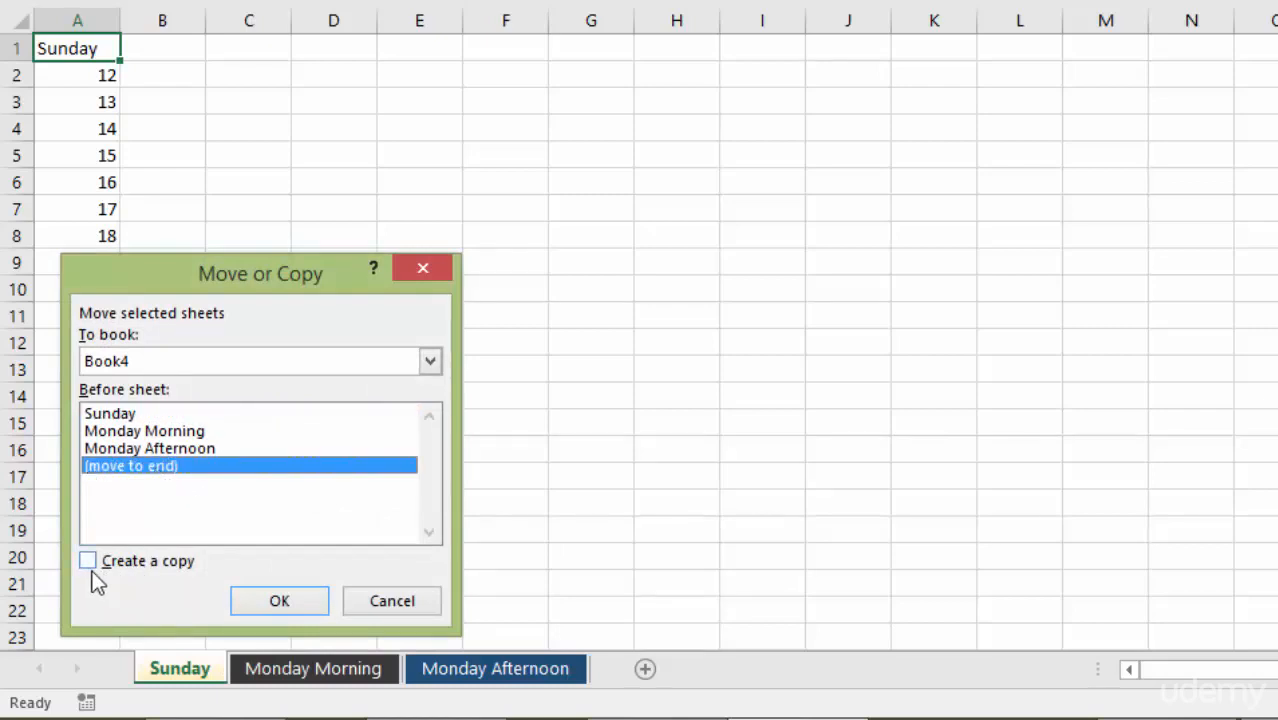
left_click(285, 602)
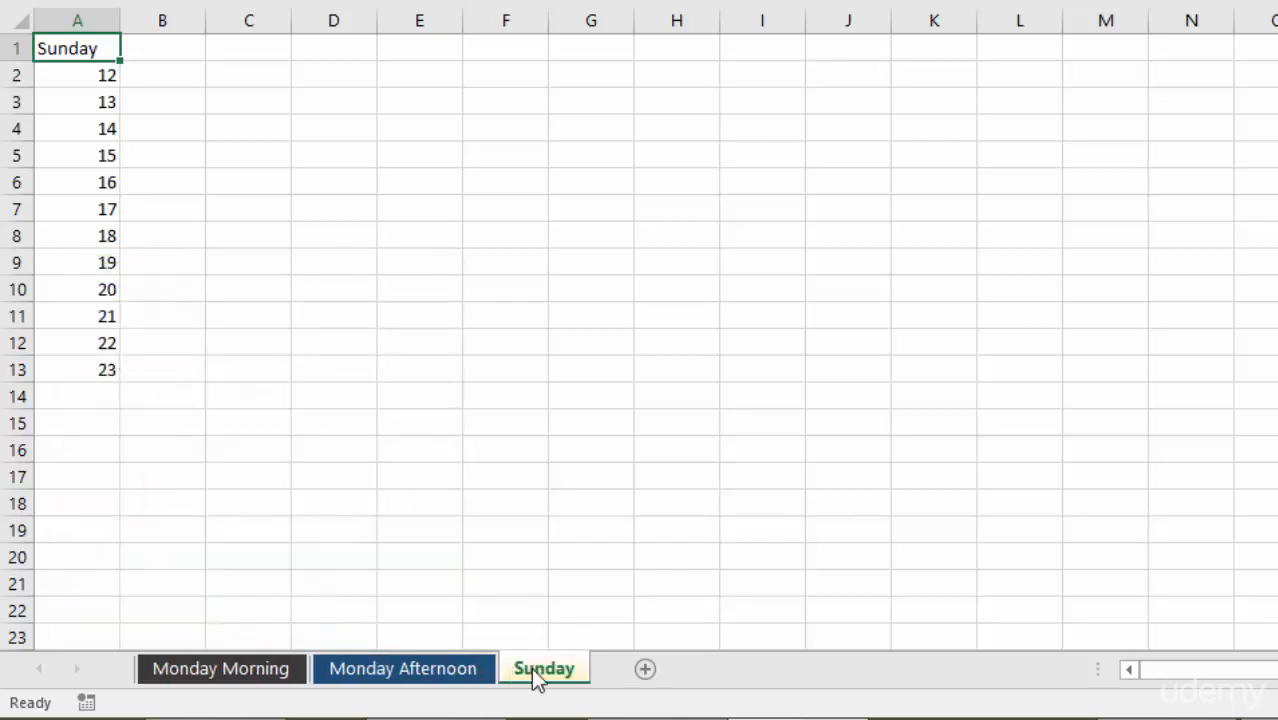
mouse_move(556, 676)
left_mouse_down()
mouse_move(128, 680)
mouse_move(143, 680)
left_mouse_up()
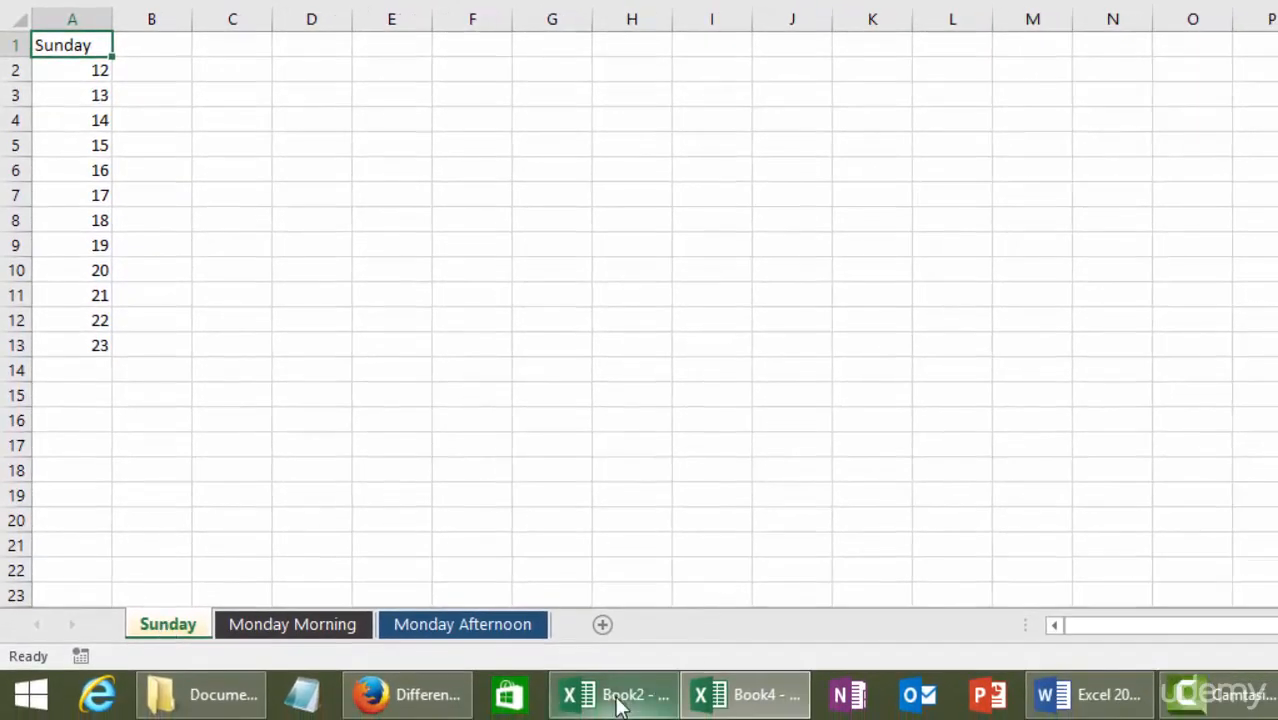
- Check the open Book2 workbook and copy the Sunday sheet from Book4 into it, before Sheet1
left_click(615, 706)
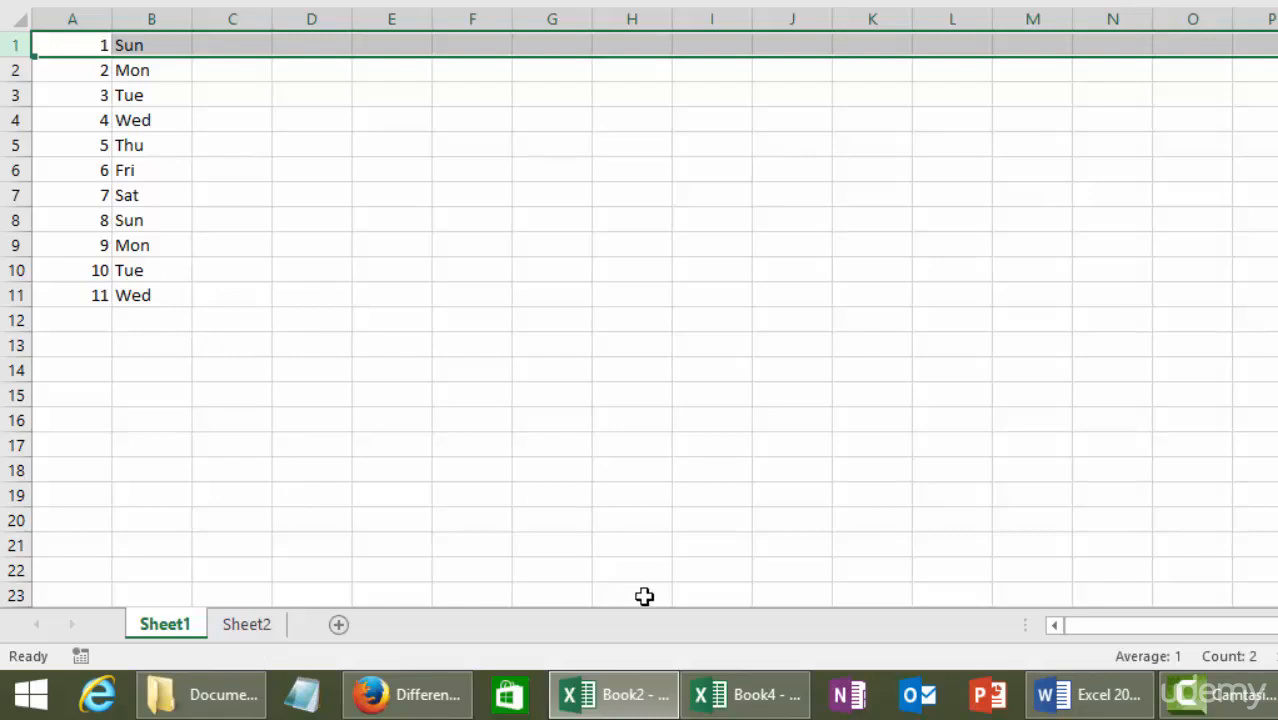
left_click(763, 712)
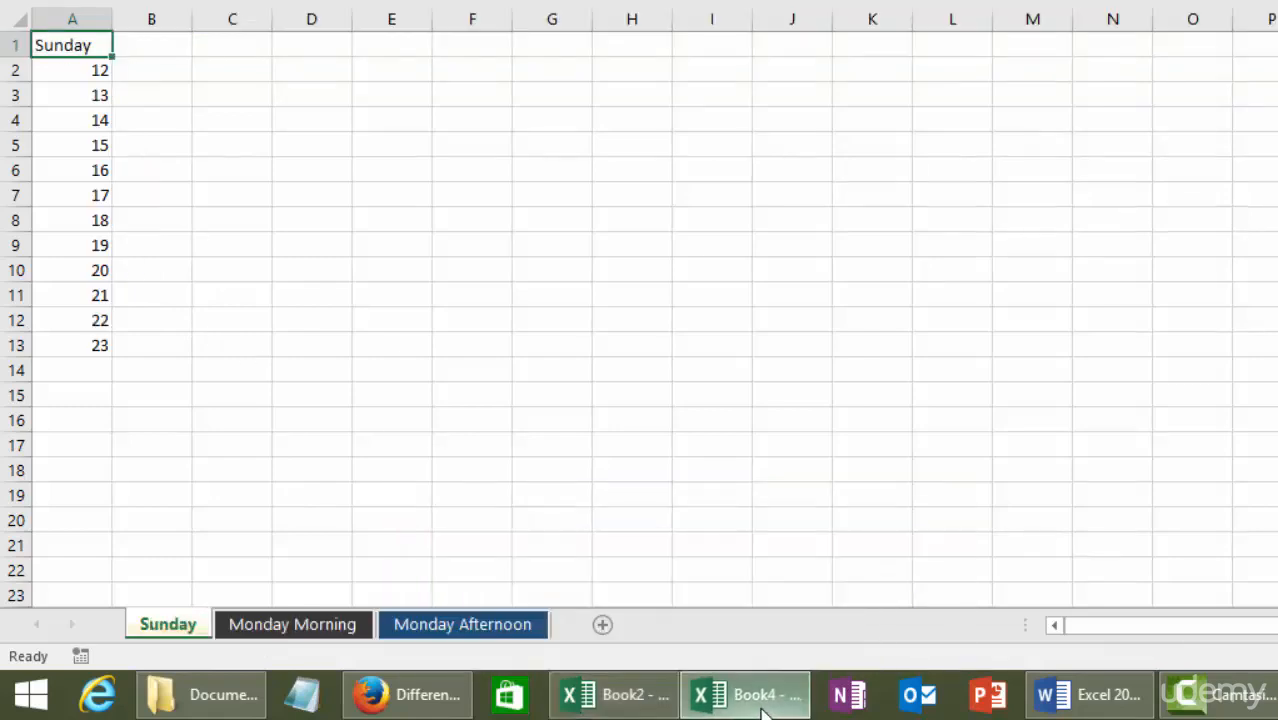
right_click(158, 624)
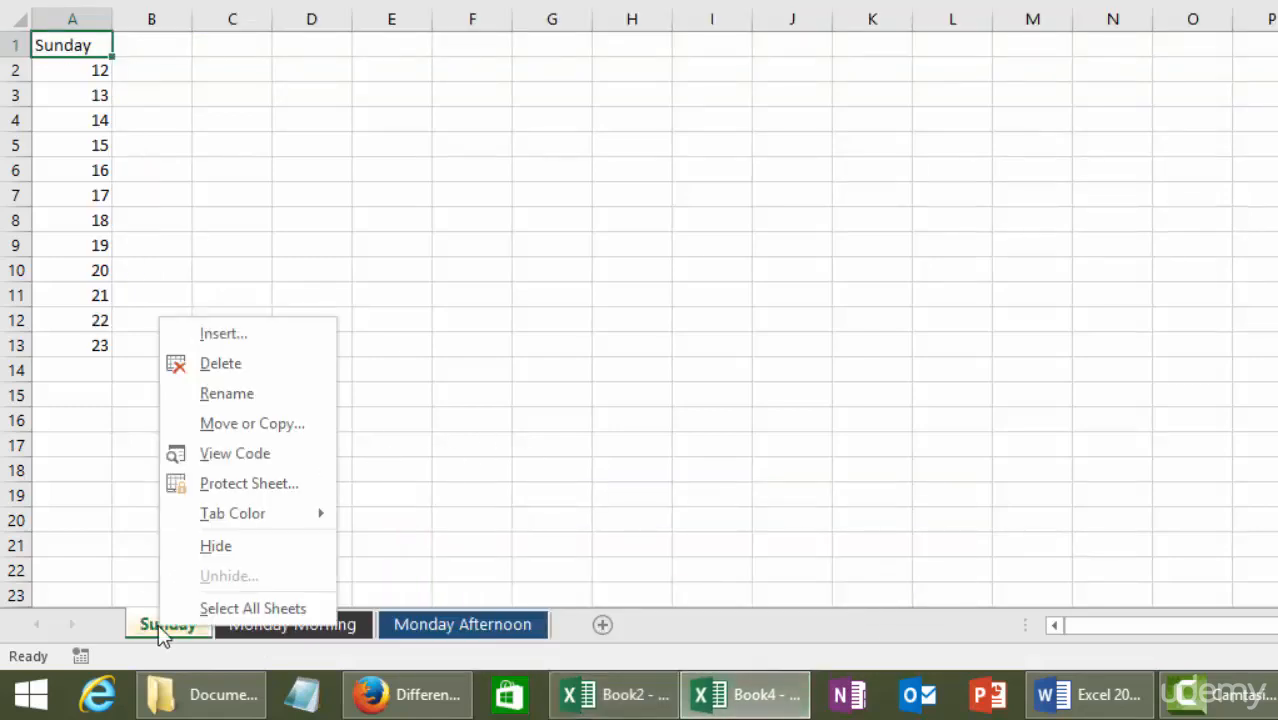
left_click(262, 425)
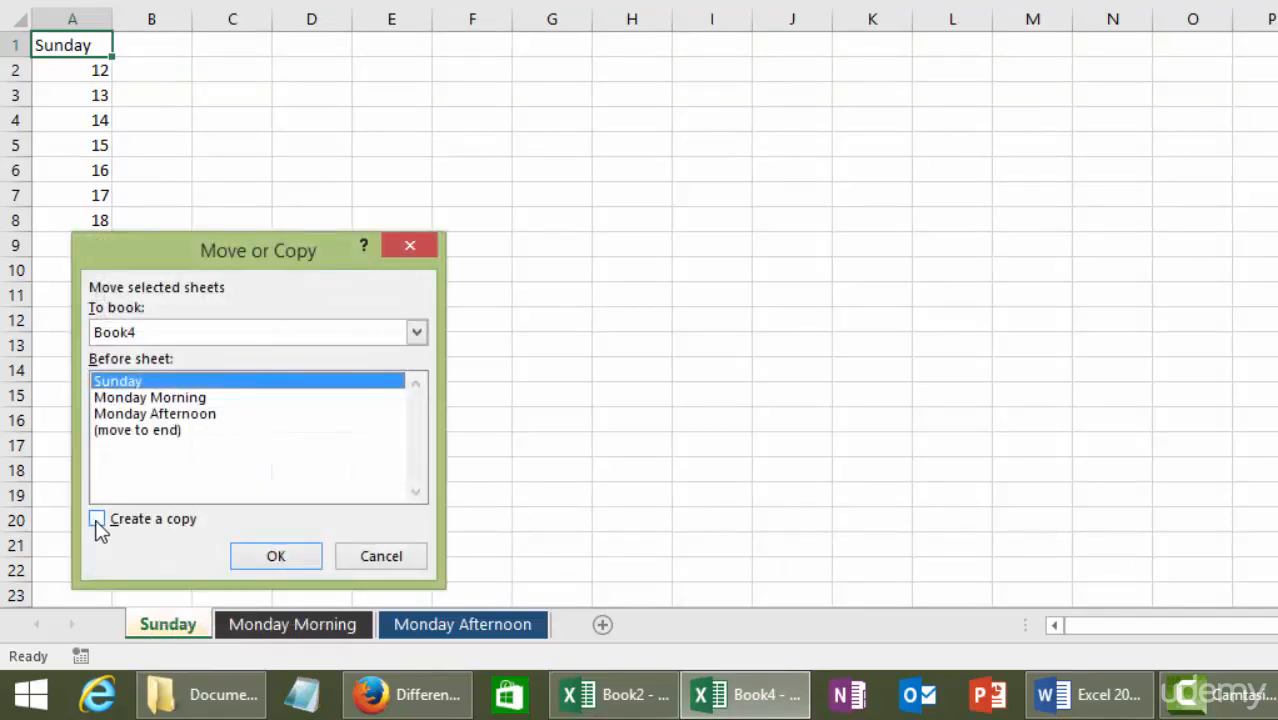
left_click(96, 520)
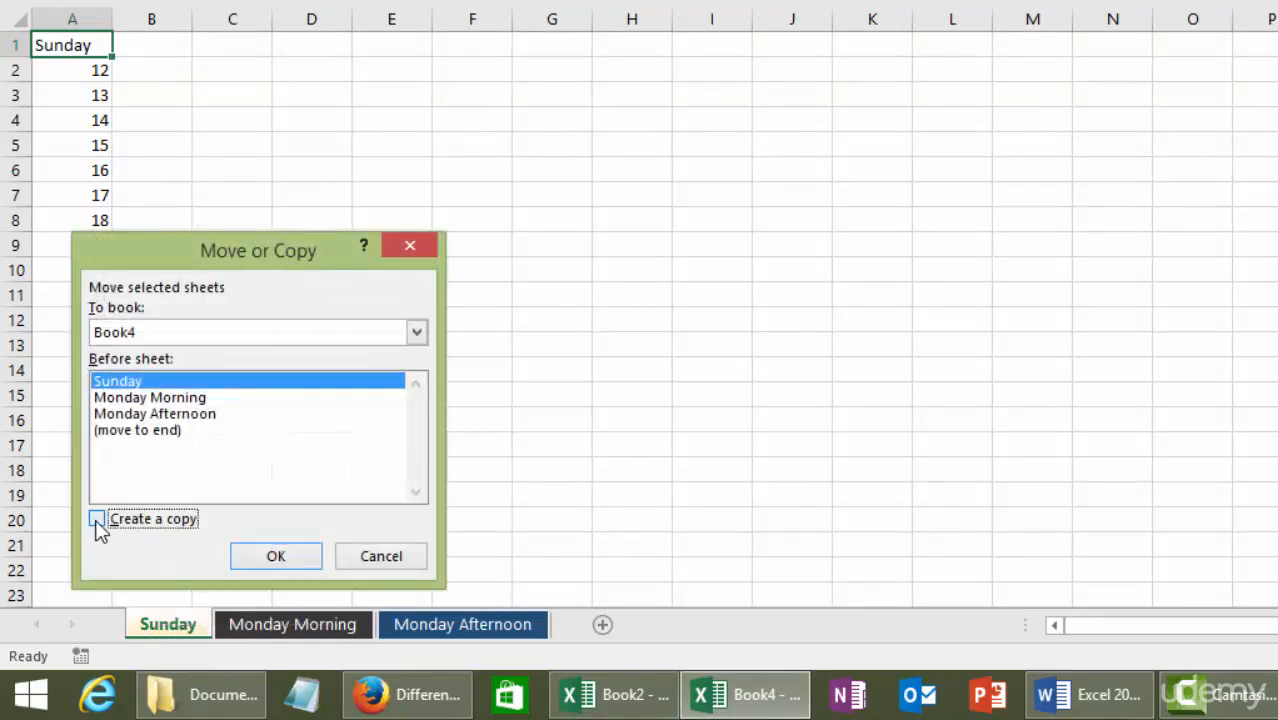
left_click(417, 332)
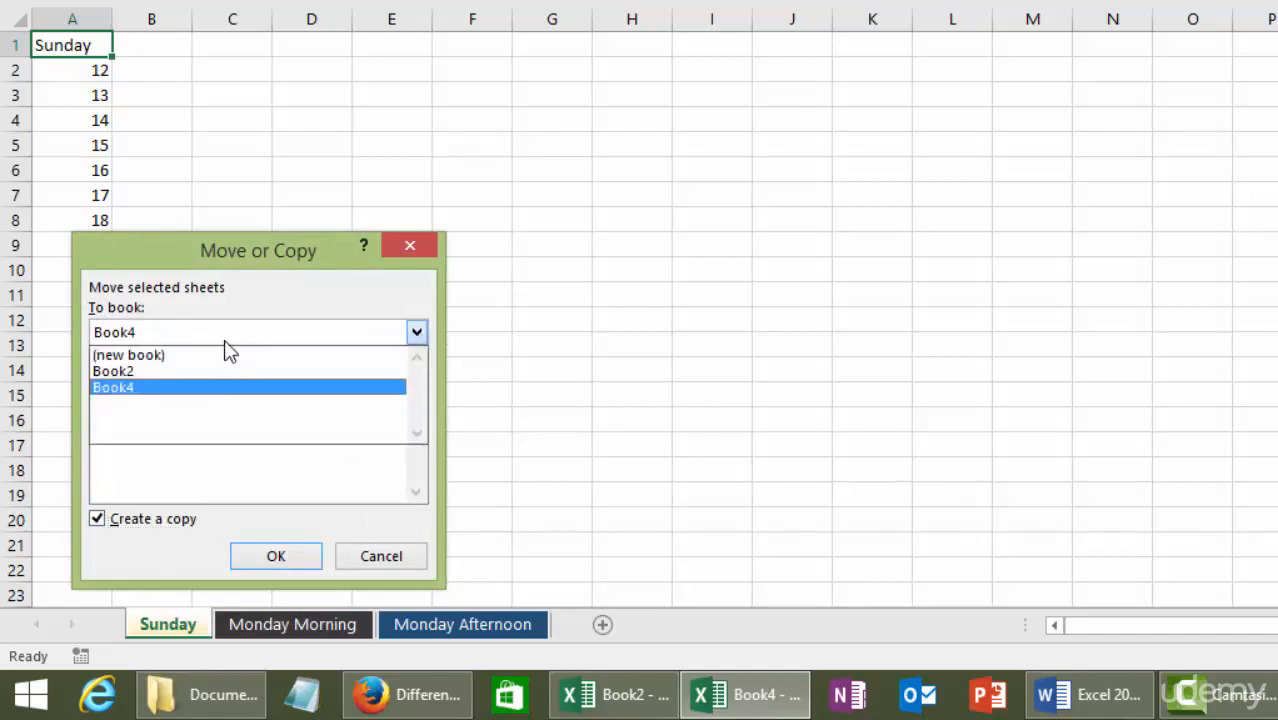
left_click(118, 385)
key("Up")
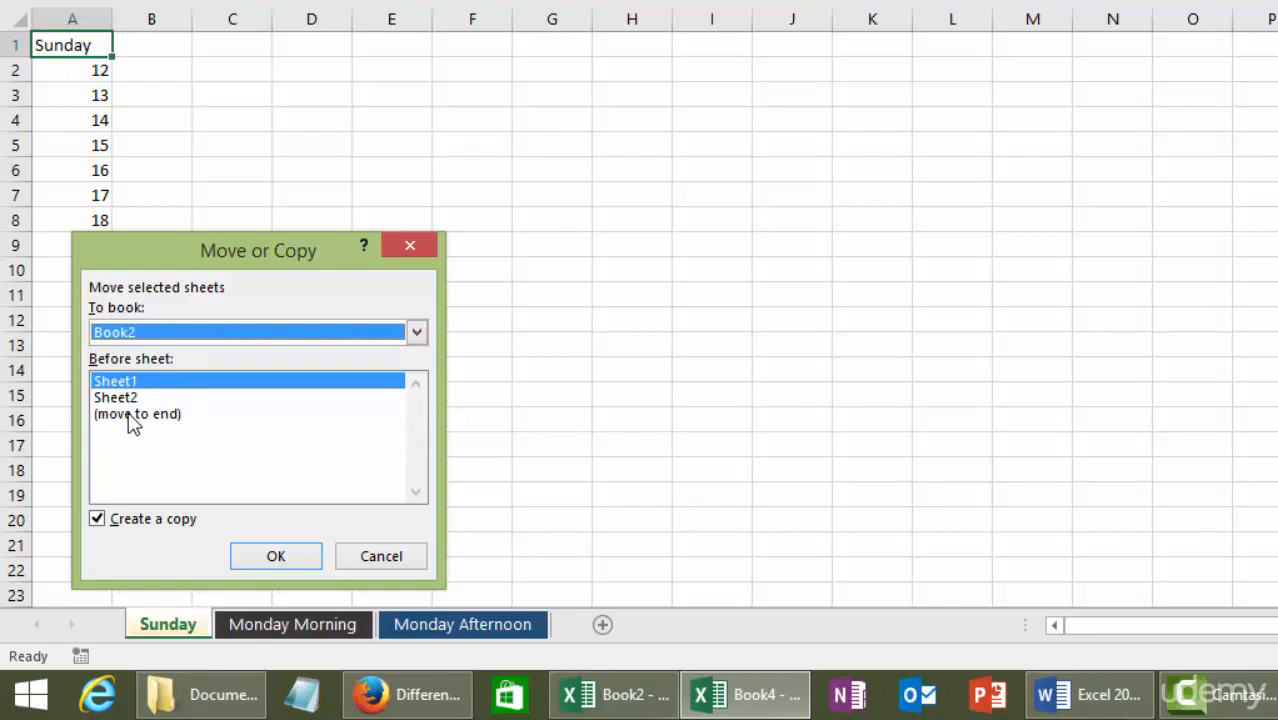
left_click(128, 385)
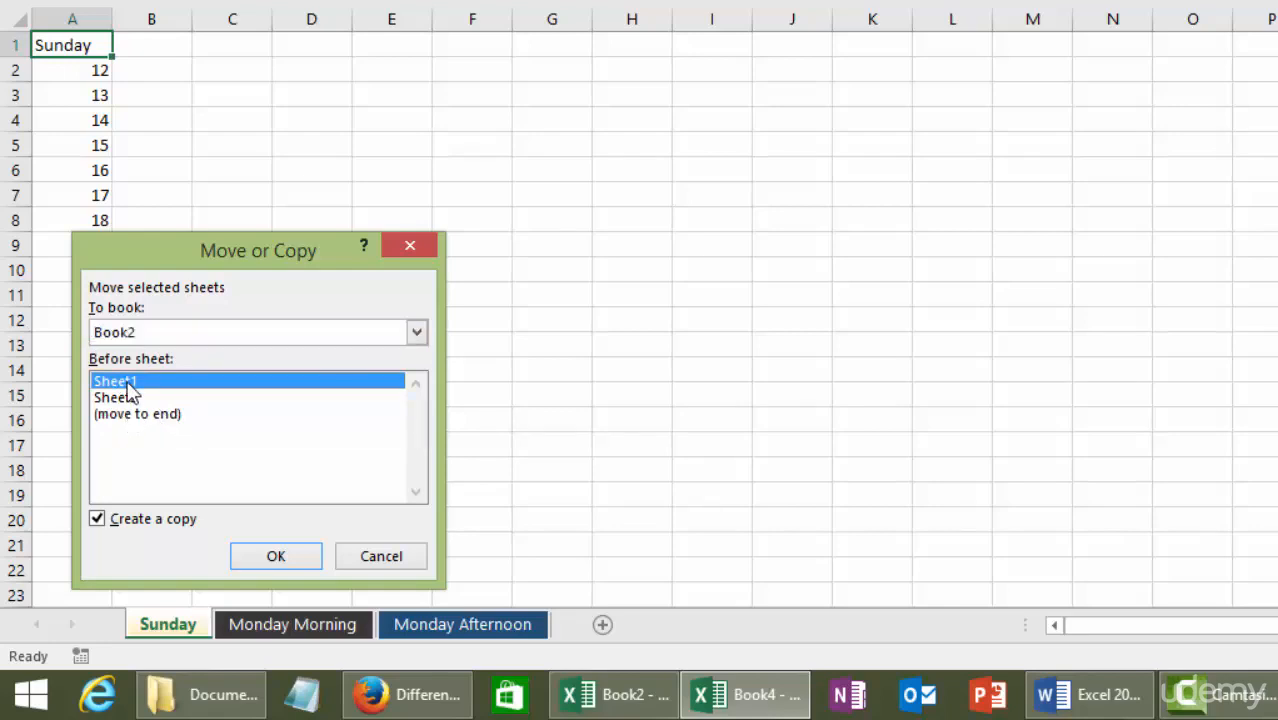
left_click(286, 560)
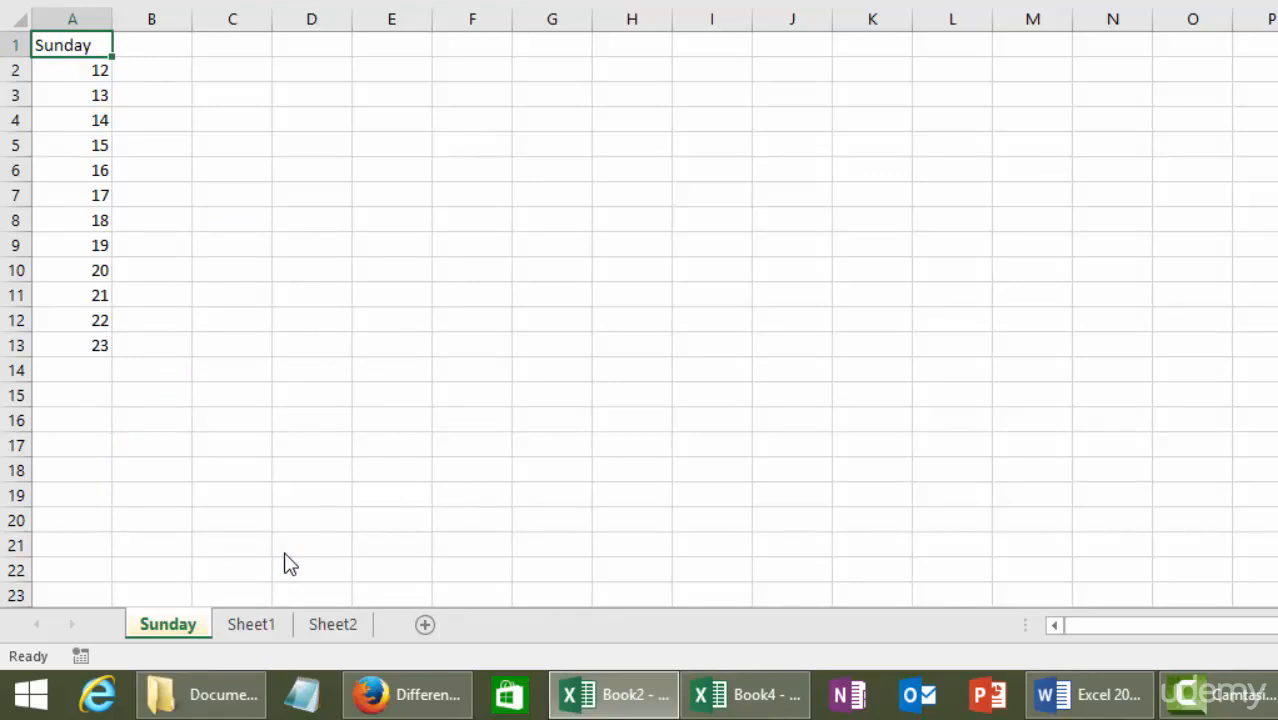
- Compare Sheet1 with the copied Sunday sheet in Book2, and return to the Book4 workbook
left_click(258, 624)
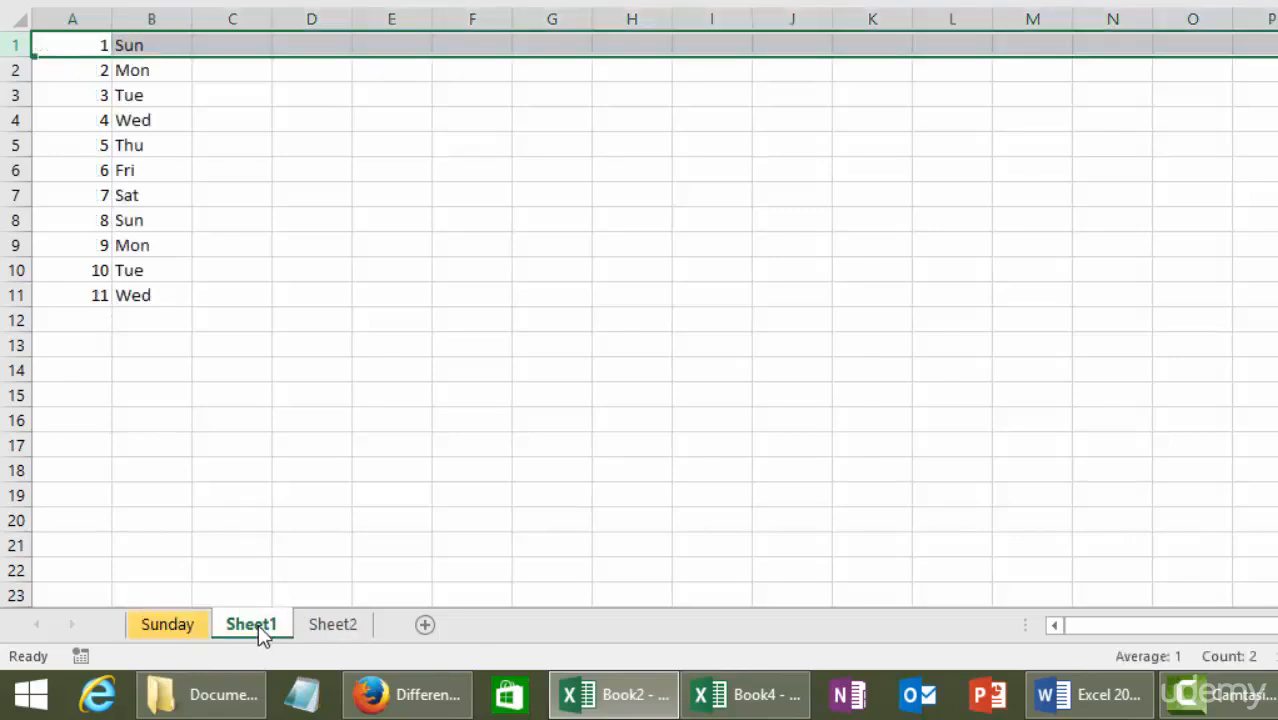
left_click(157, 628)
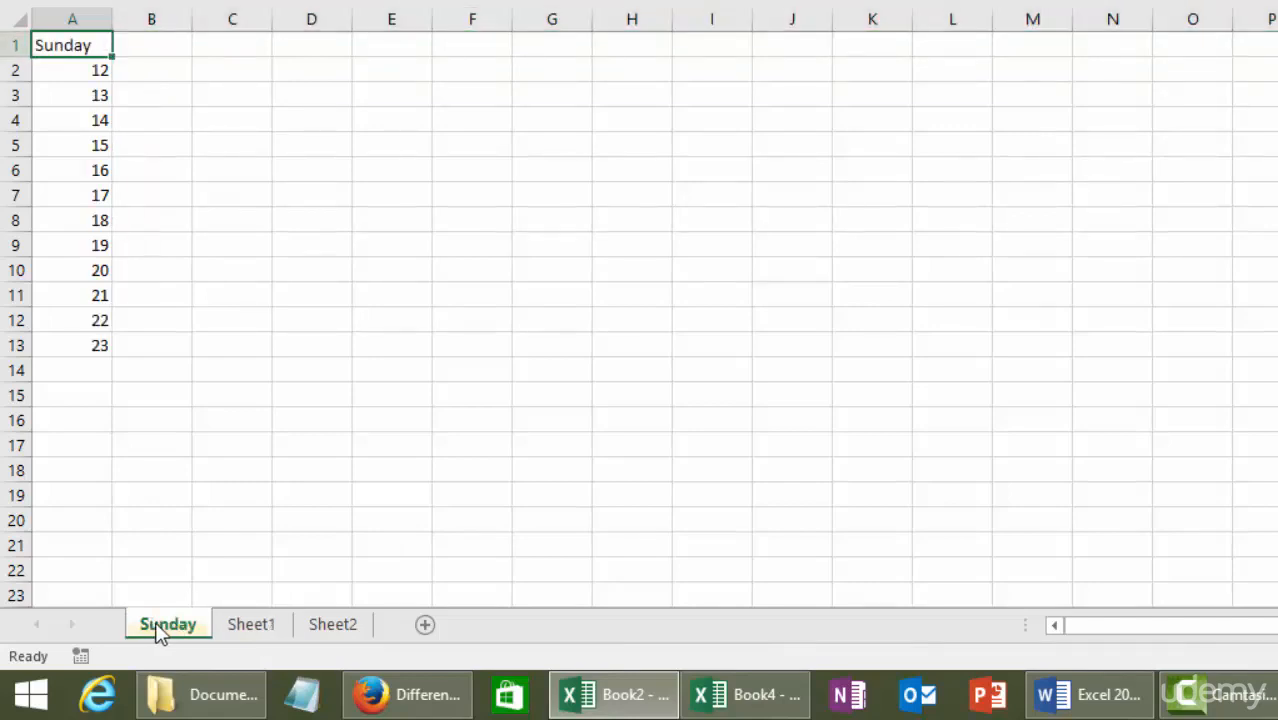
left_click(753, 700)
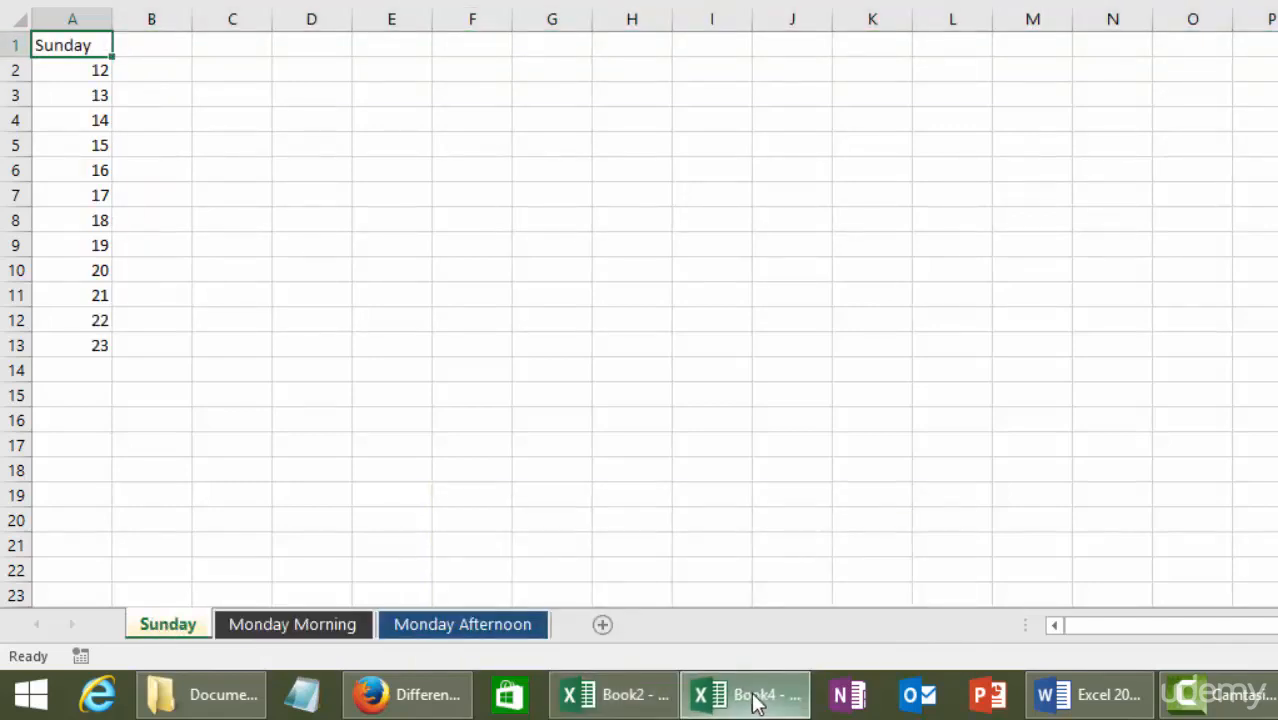
- Examine the sheet types available for insertion and preview the Family budget (monthly) template without inserting anything
right_click(166, 628)
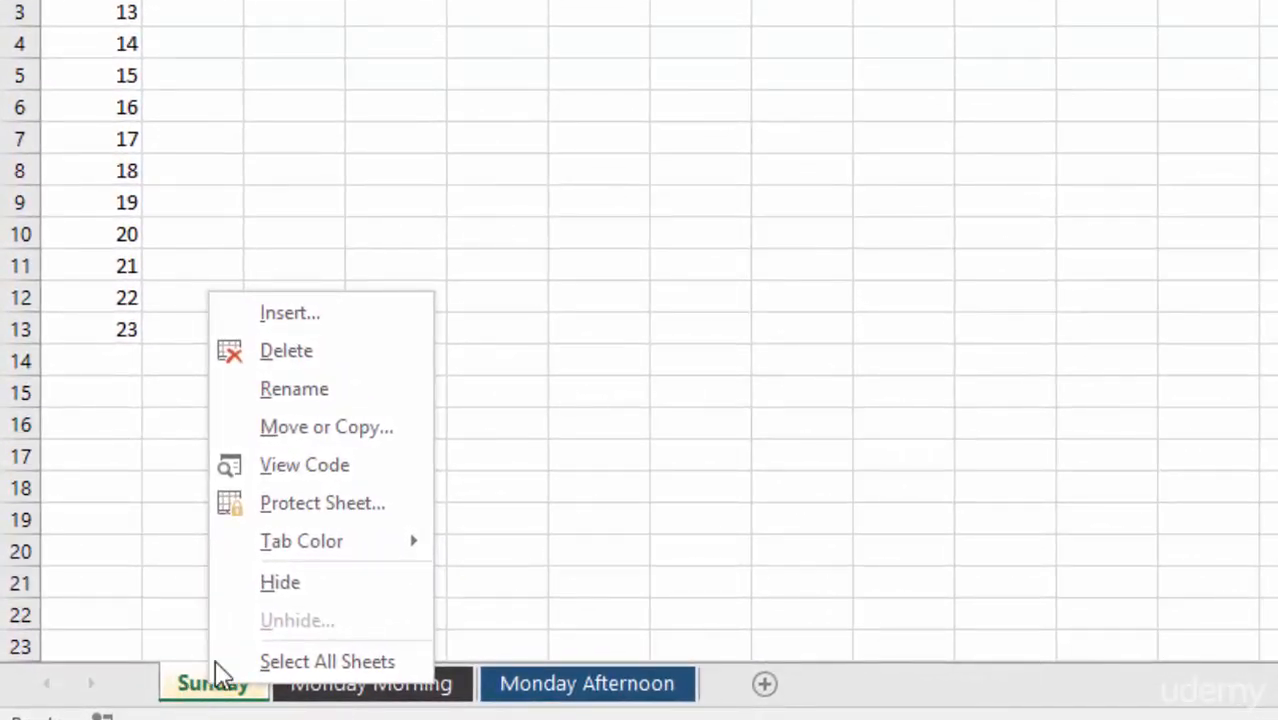
left_click(291, 312)
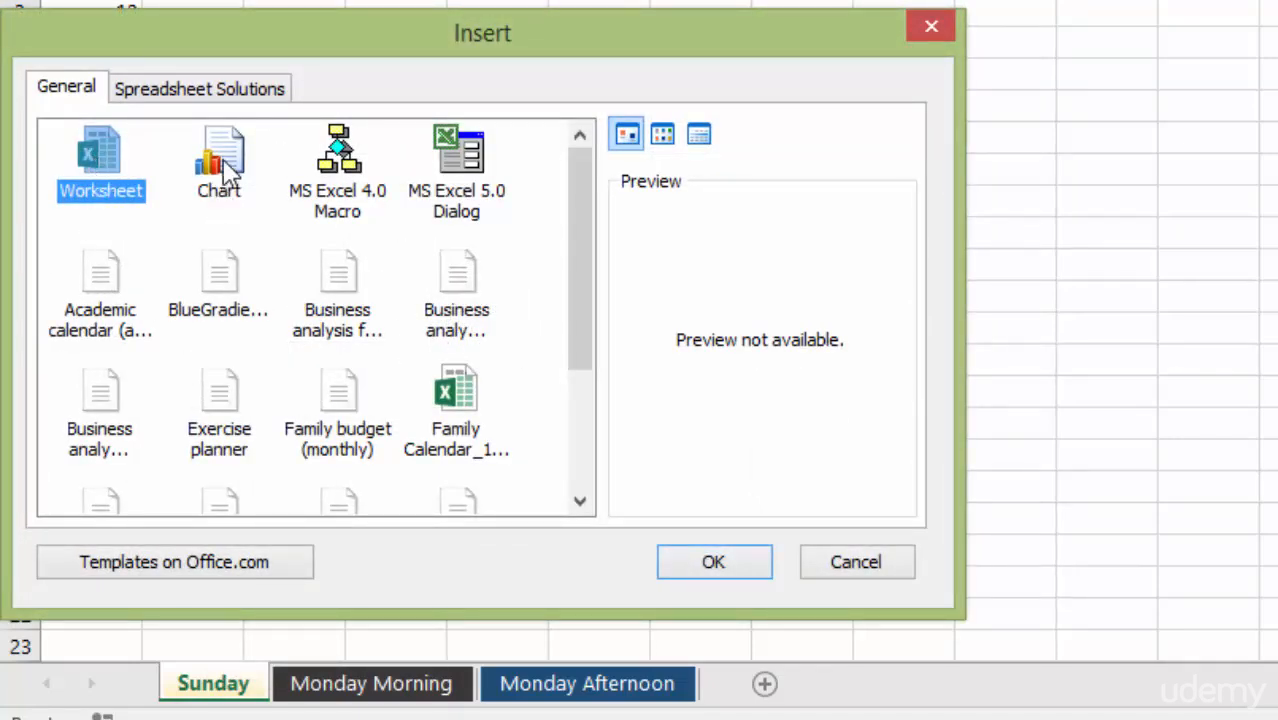
left_click(343, 405)
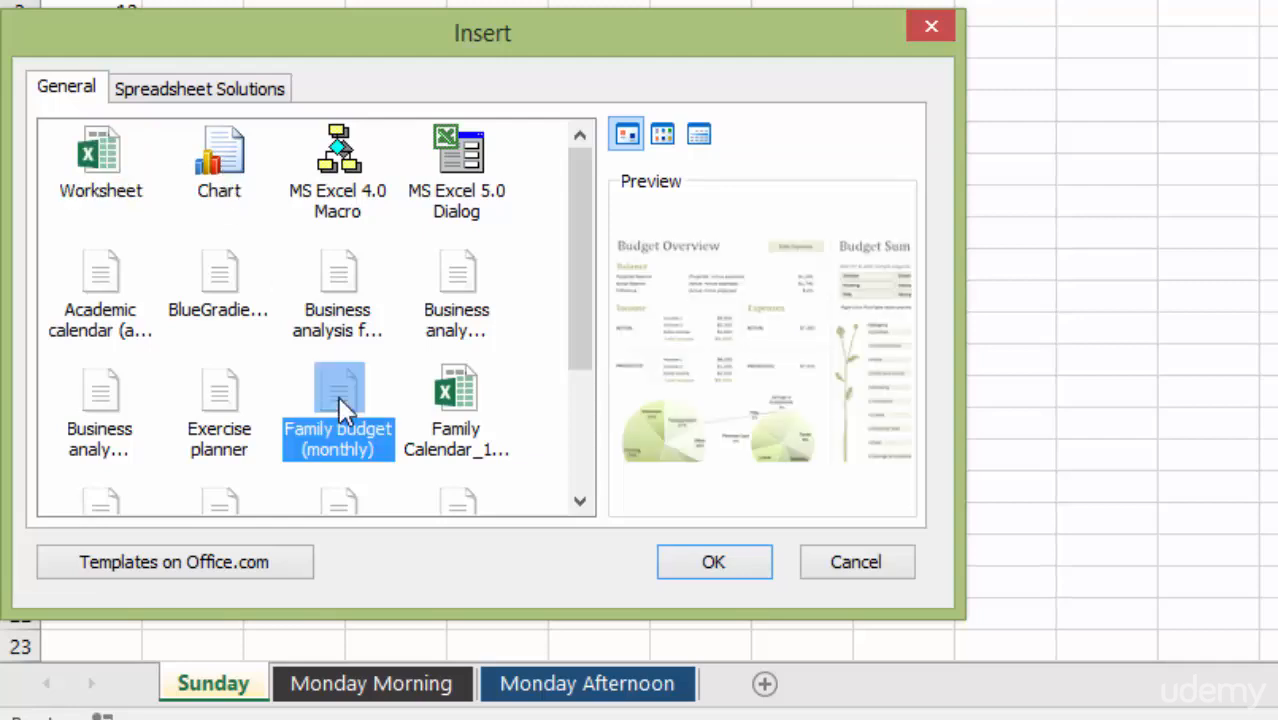
left_click(855, 562)
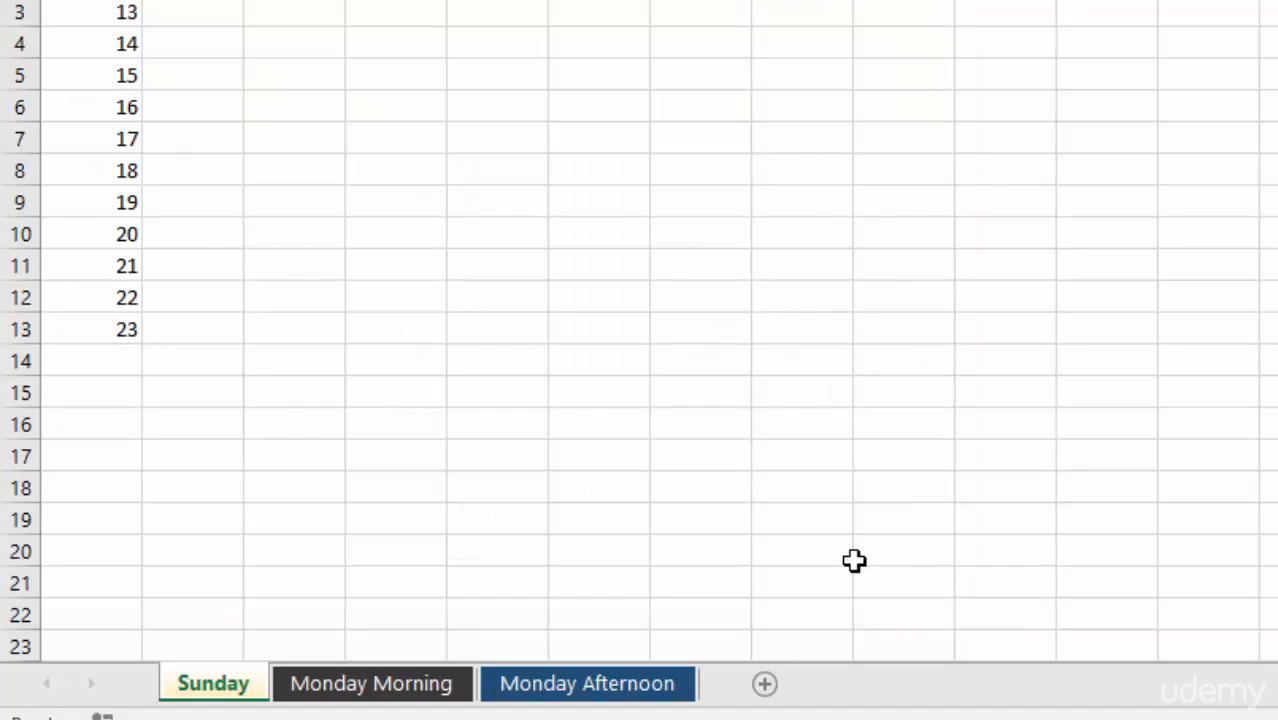
- Review the protection options for the Sunday sheet without applying any protection
right_click(252, 690)
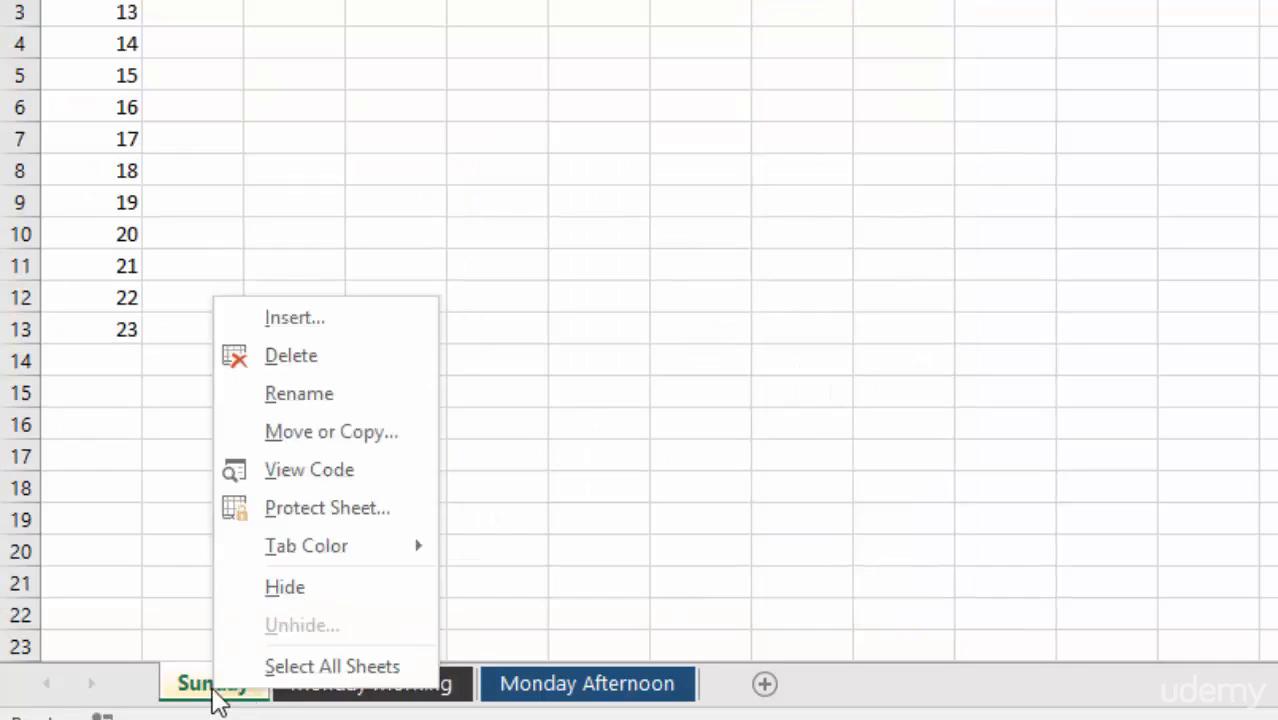
left_click(325, 508)
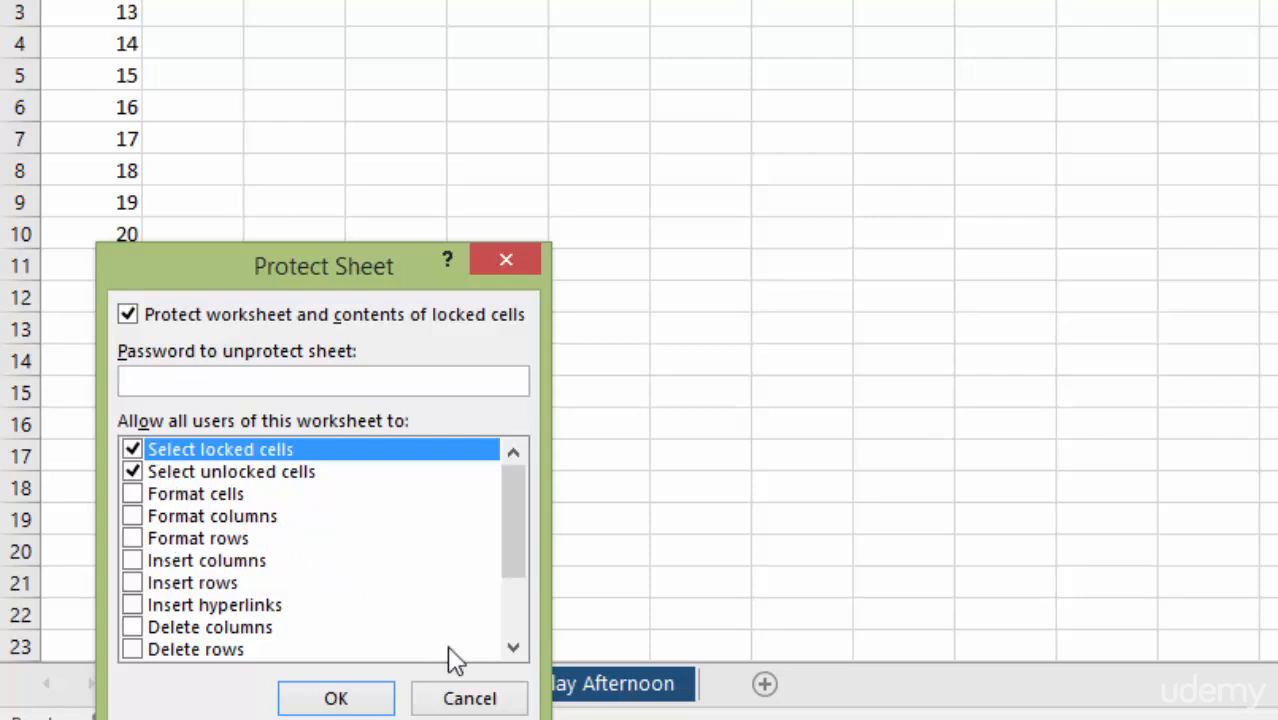
left_click(455, 700)
- Hide the Sunday worksheet in Book4
right_click(214, 686)
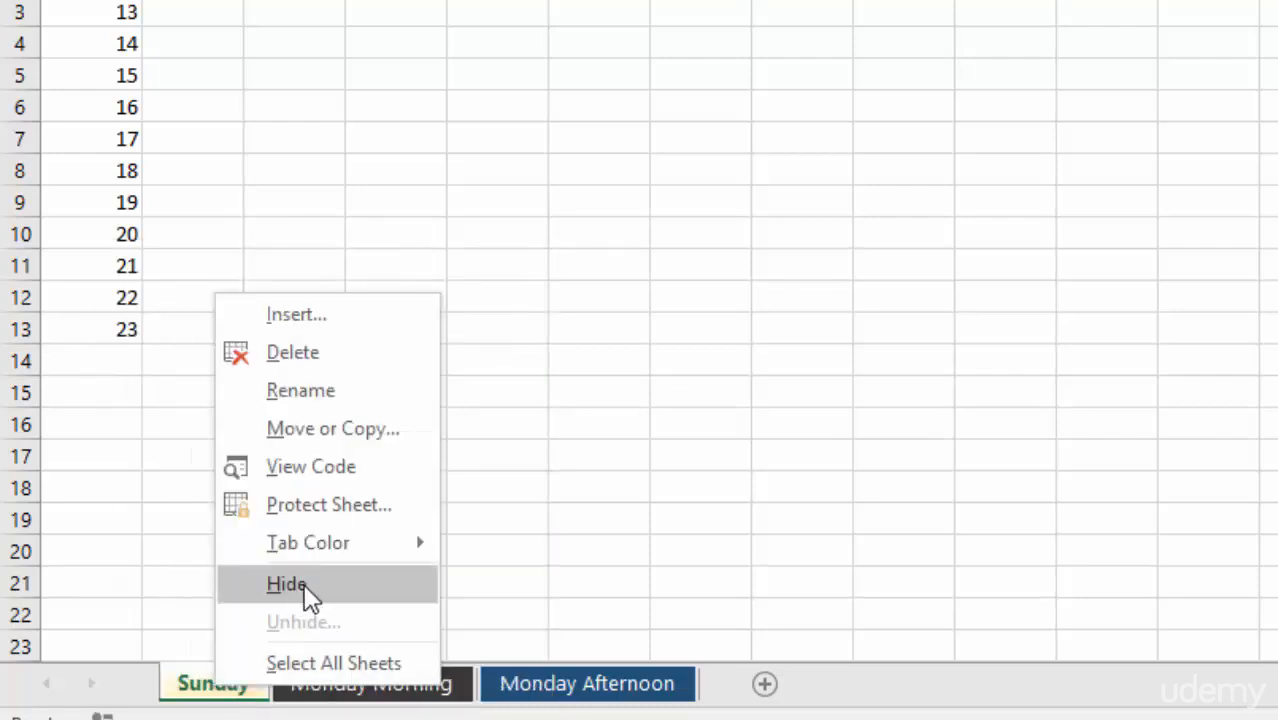
left_click(255, 700)
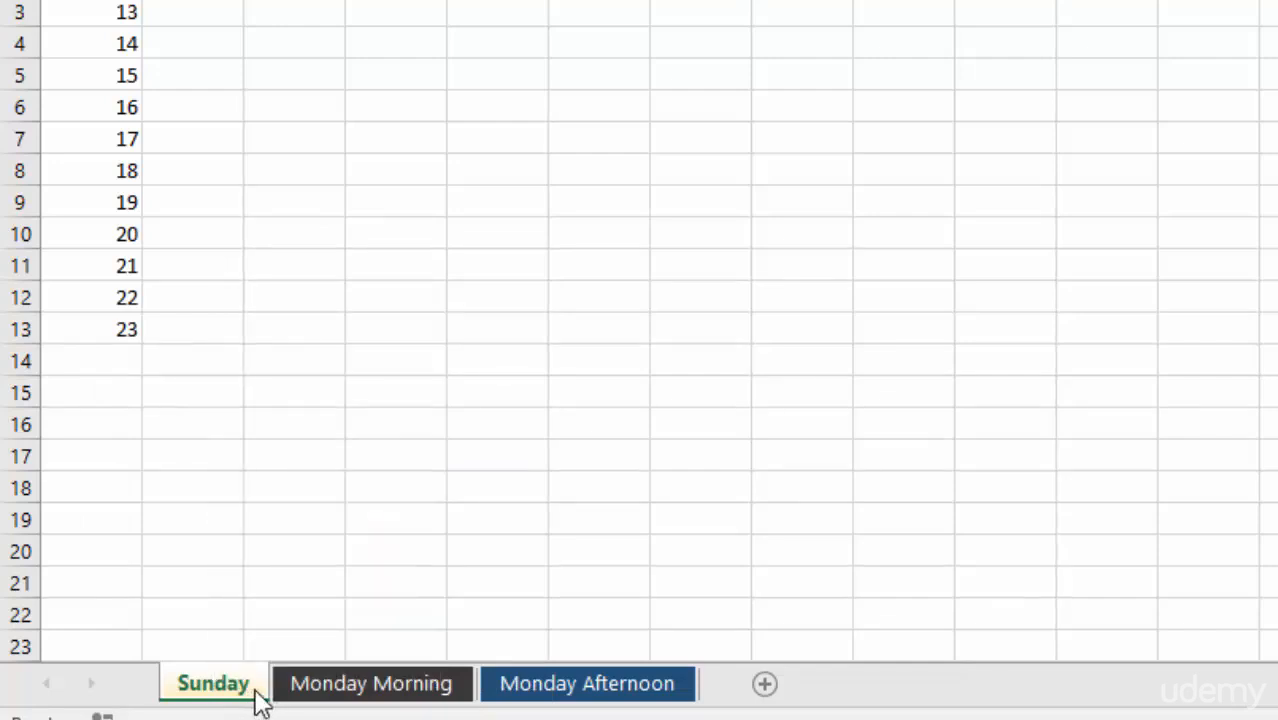
right_click(246, 686)
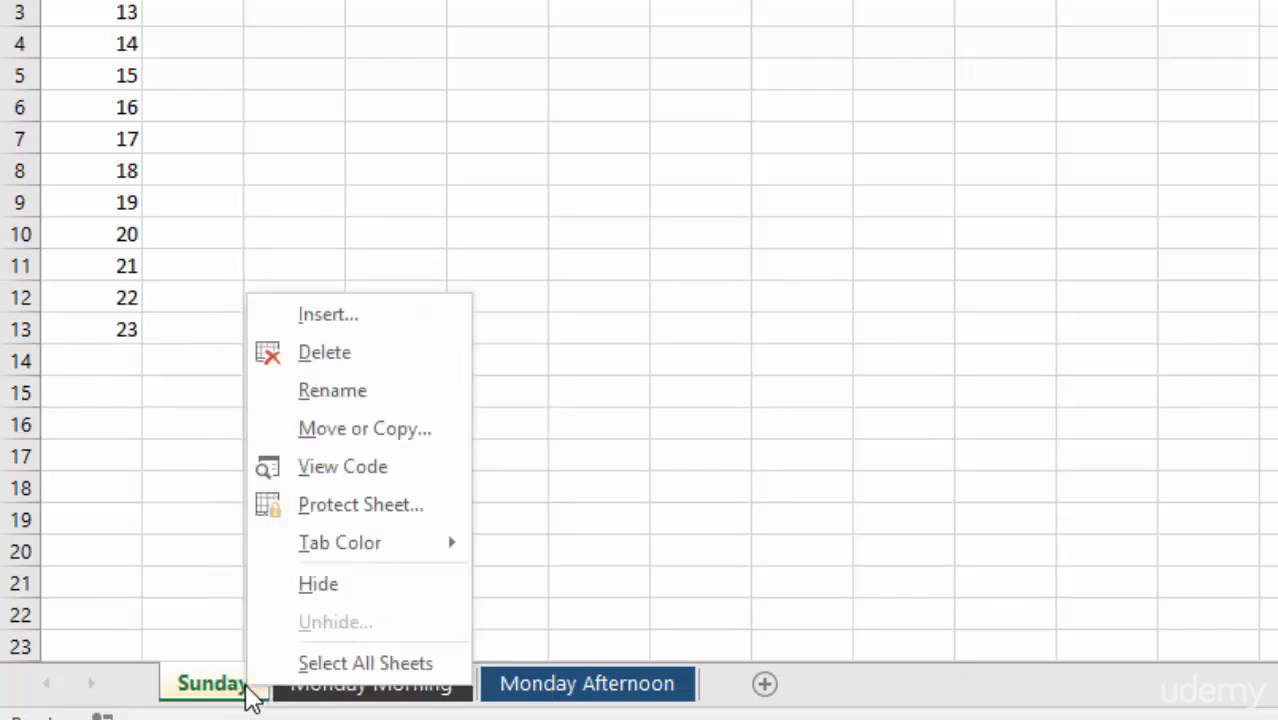
left_click(344, 585)
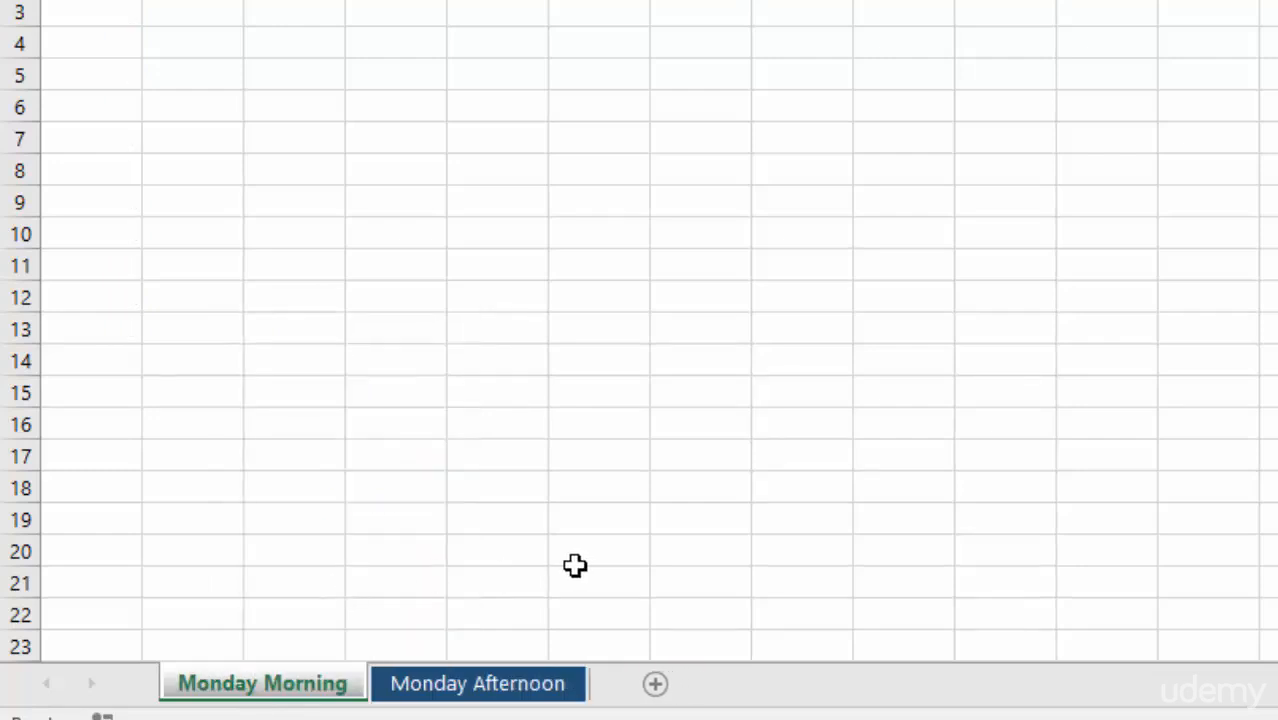
- Unhide the Sunday worksheet so it is available again in the workbook
right_click(272, 697)
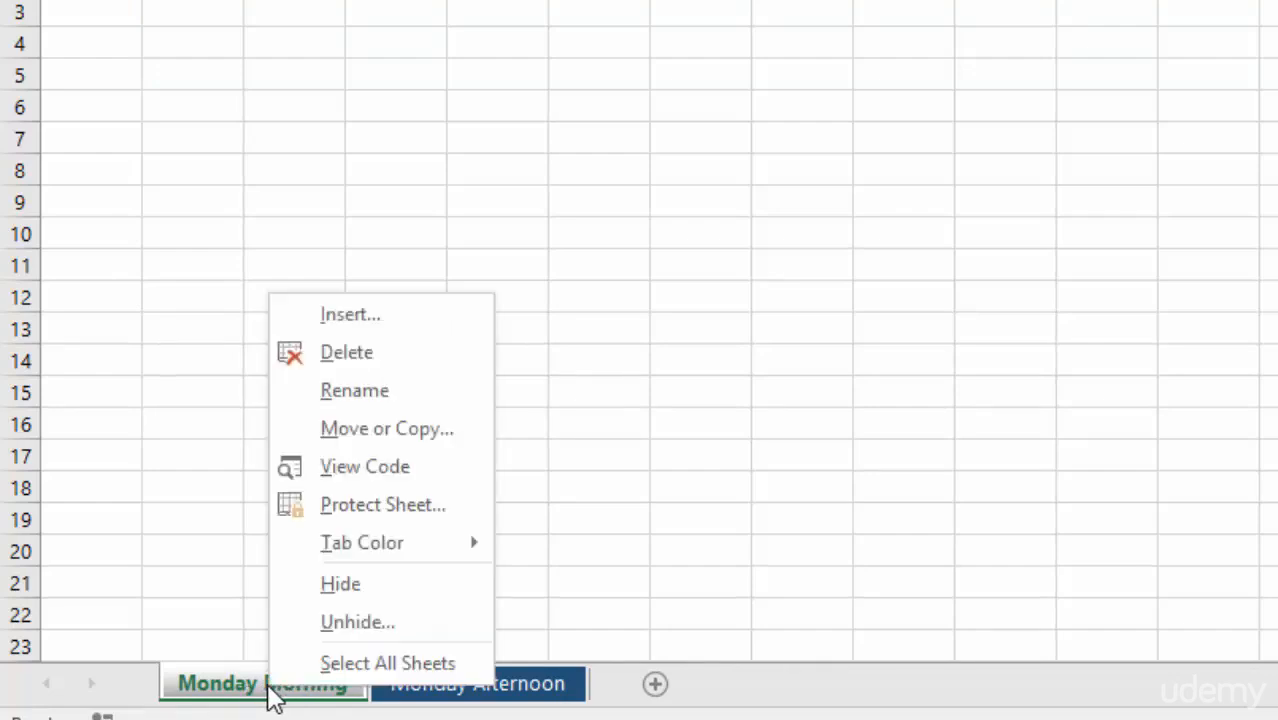
left_click(352, 629)
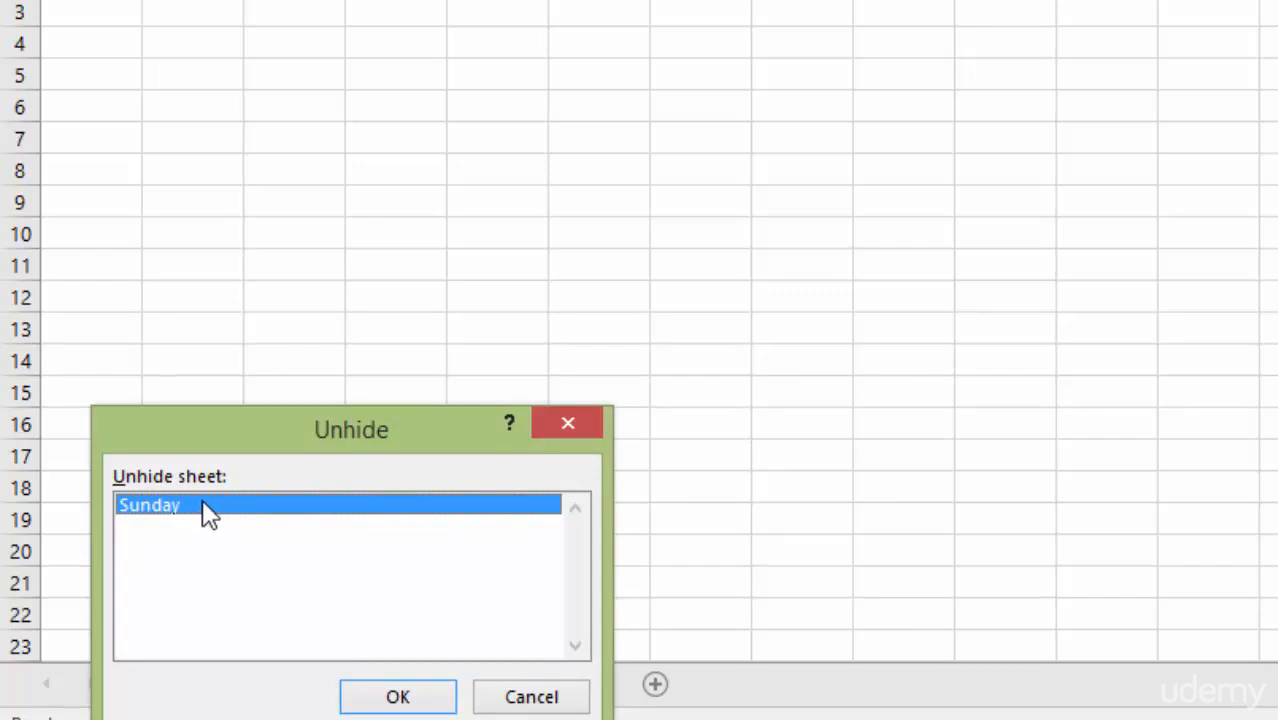
left_click(425, 698)
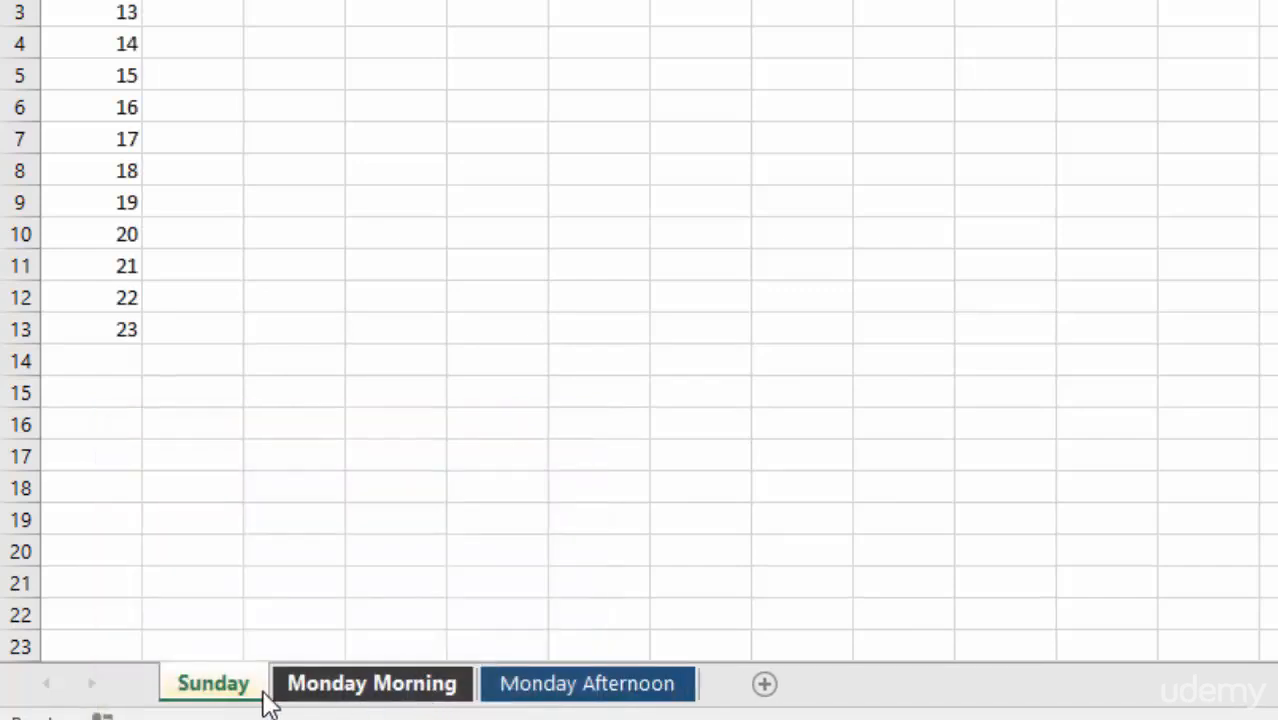